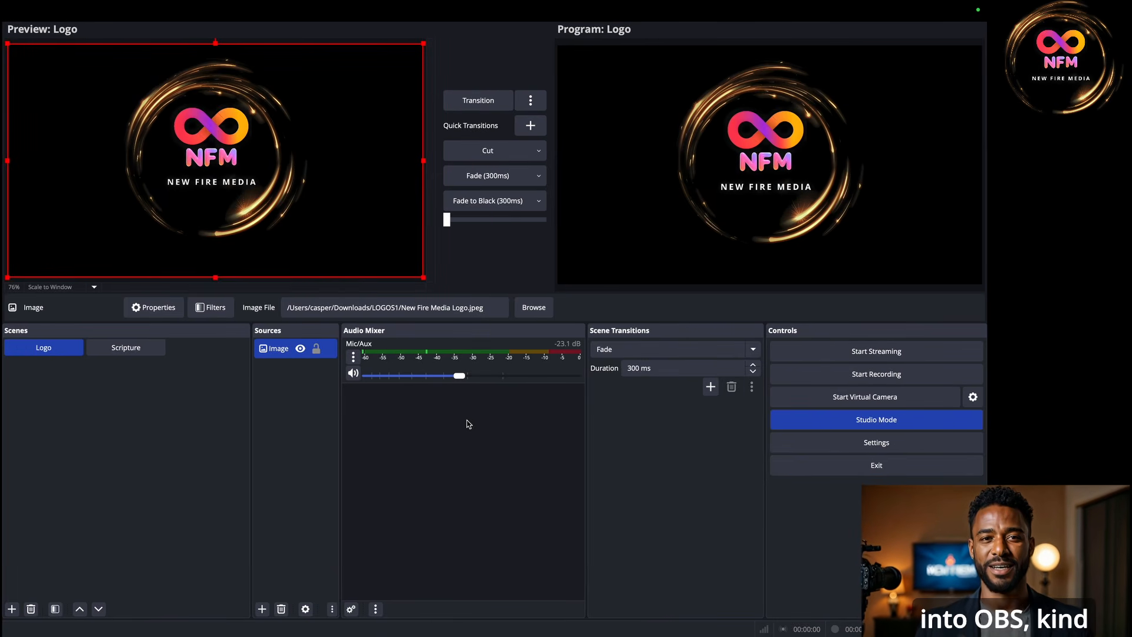
- Transition the Scripture scene to the program output, then bring the Logo scene back to the program
left_click(126, 347)
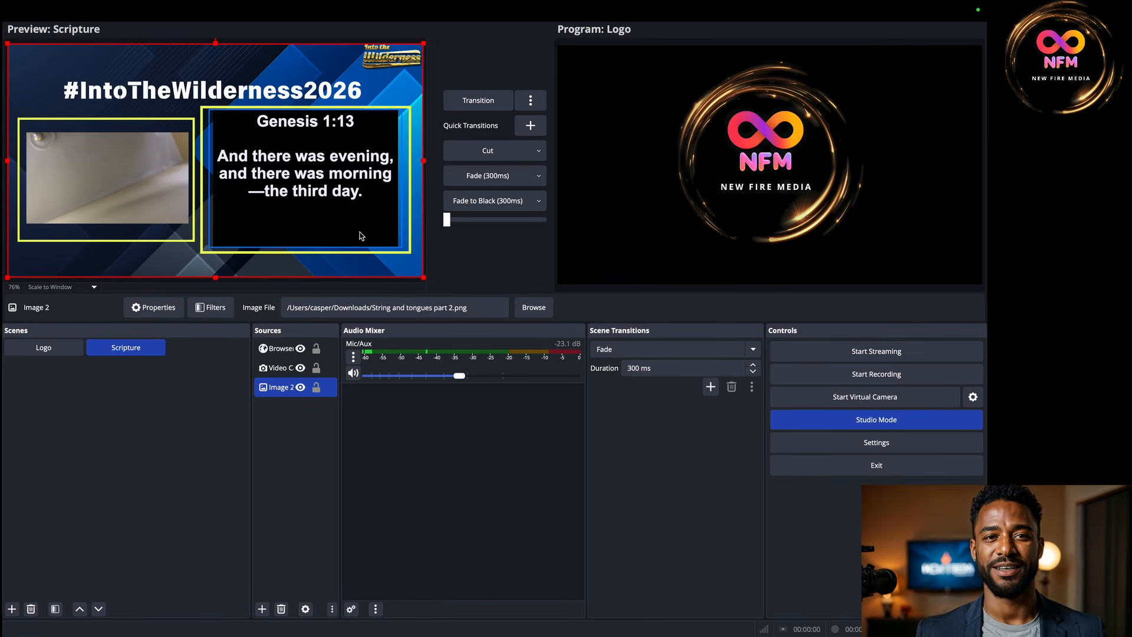
left_click(479, 100)
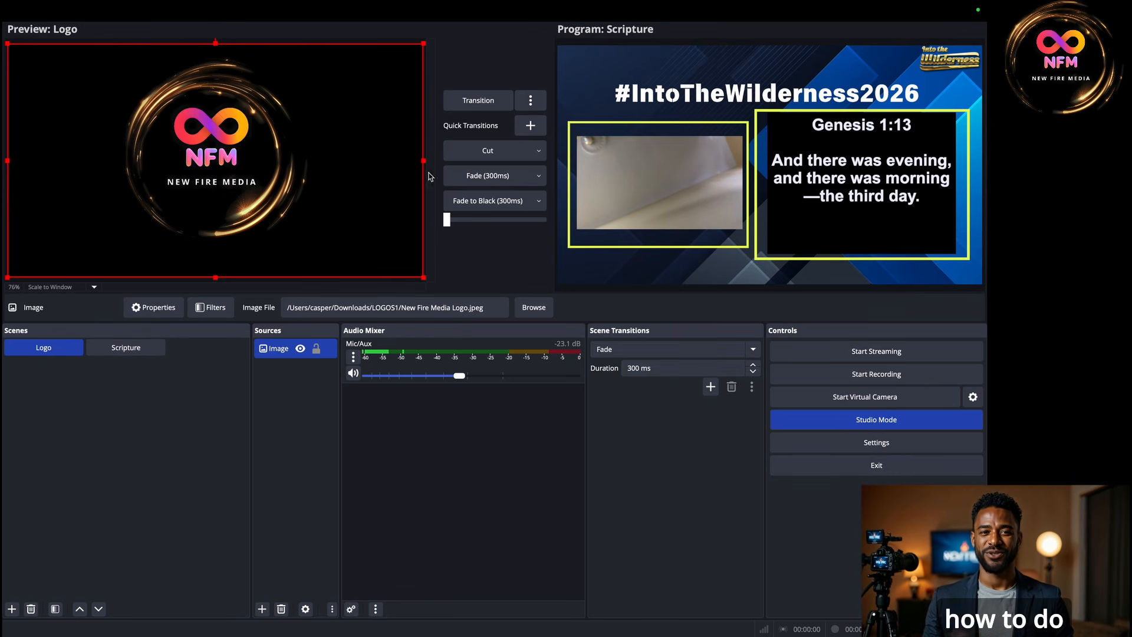
left_click(463, 103)
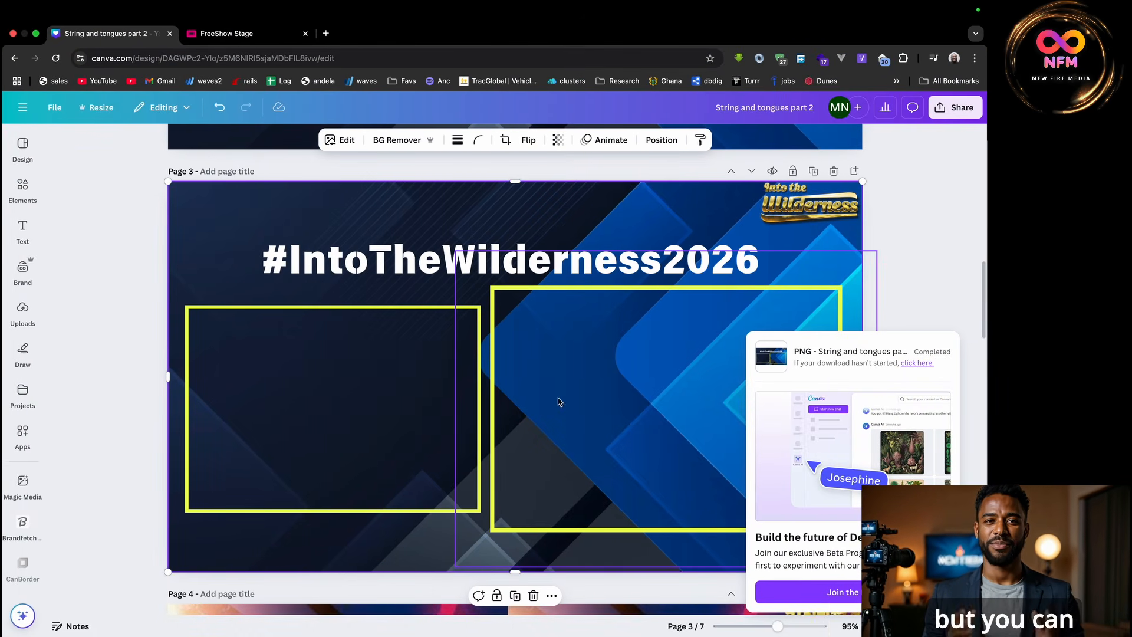
- Inspect the two-frame background on page 3 of the Canva design, then switch to OBS and transition the Scripture scene to the program
left_click(697, 408)
left_click(371, 387)
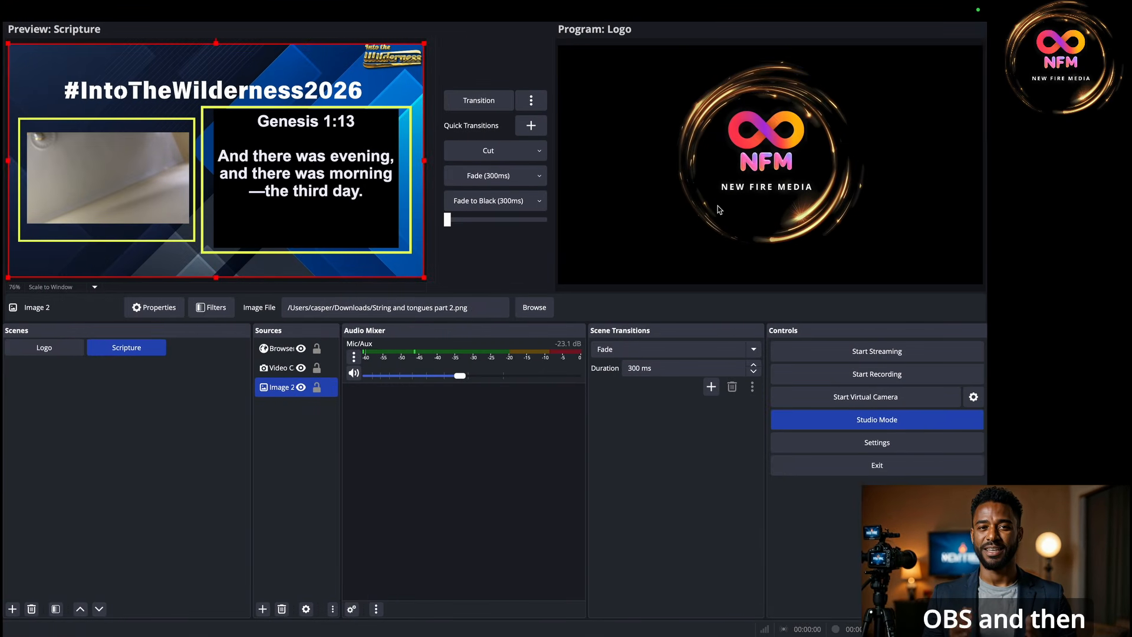
left_click(479, 105)
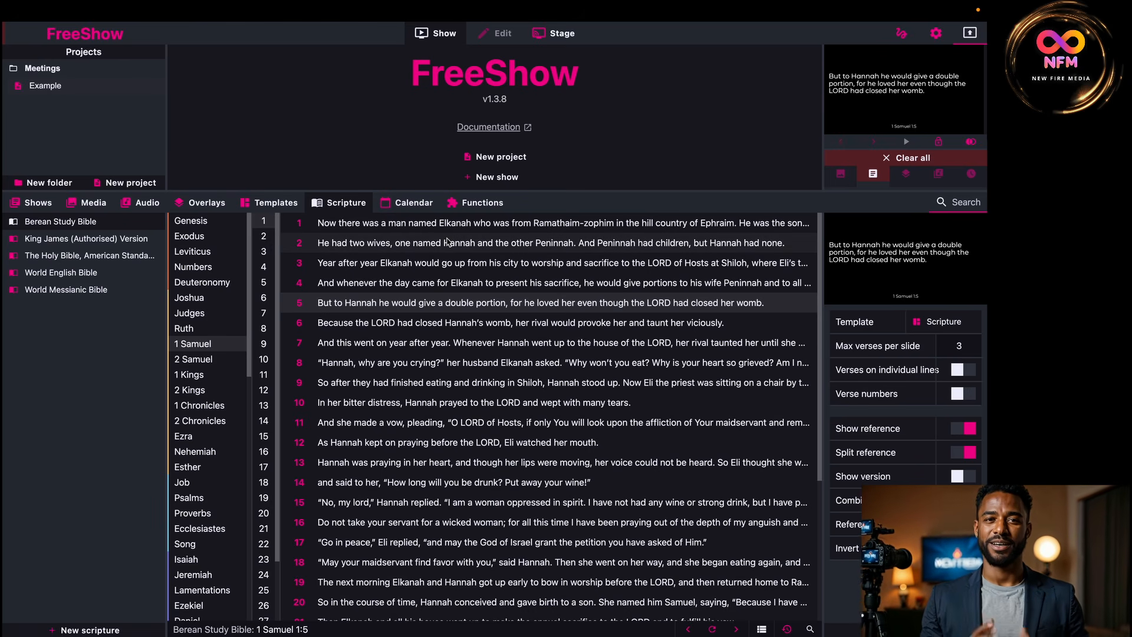
- Switch to FreeShow and project 1 Samuel 1:1 from the Berean Study Bible to the output
left_click(274, 202)
left_click(331, 200)
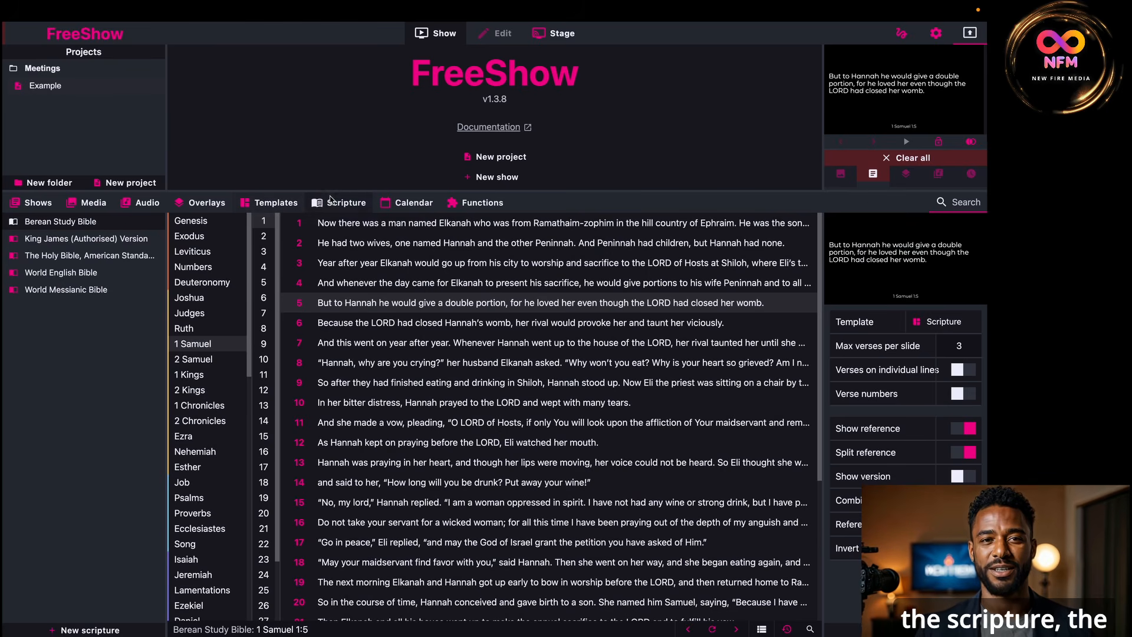
left_click(402, 226)
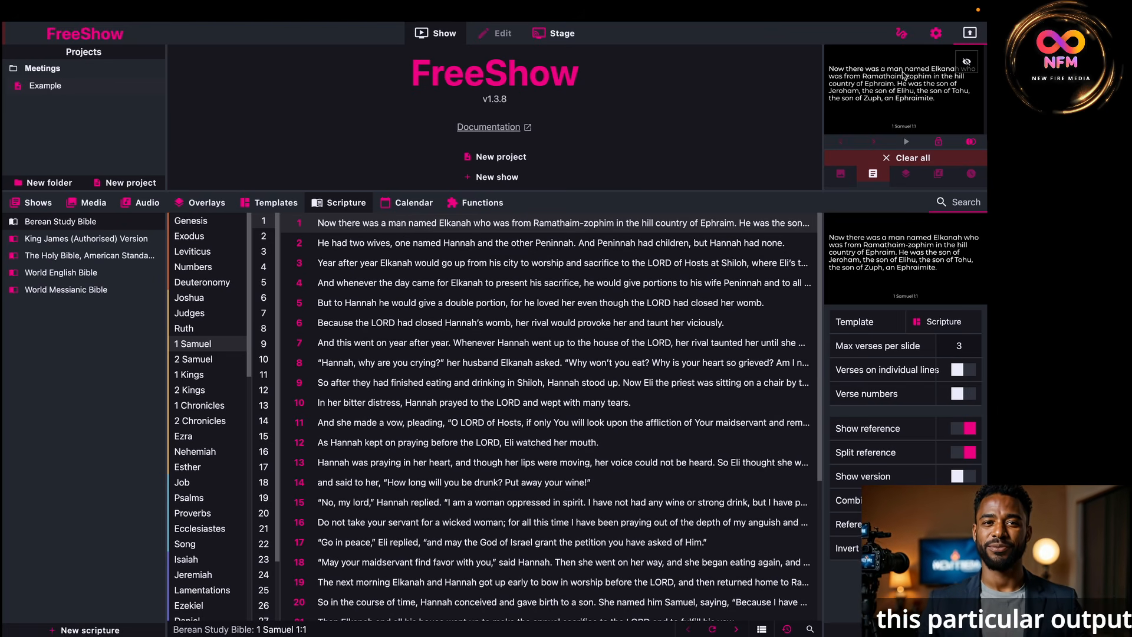
key("ctrl+Right")
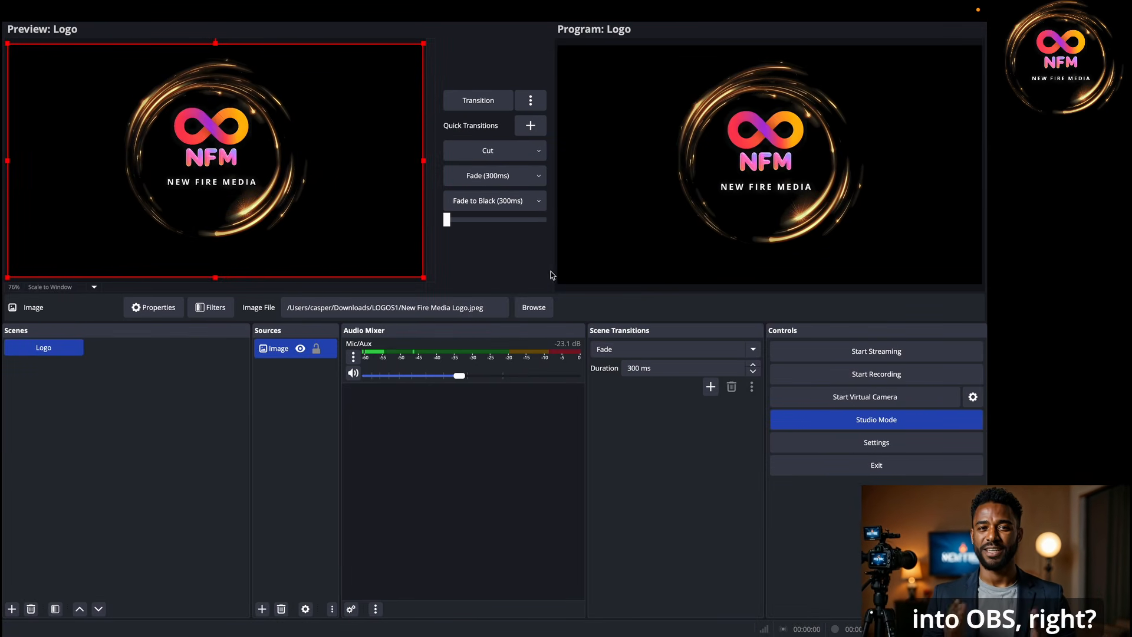
key("ctrl+Right")
key("ctrl+Left")
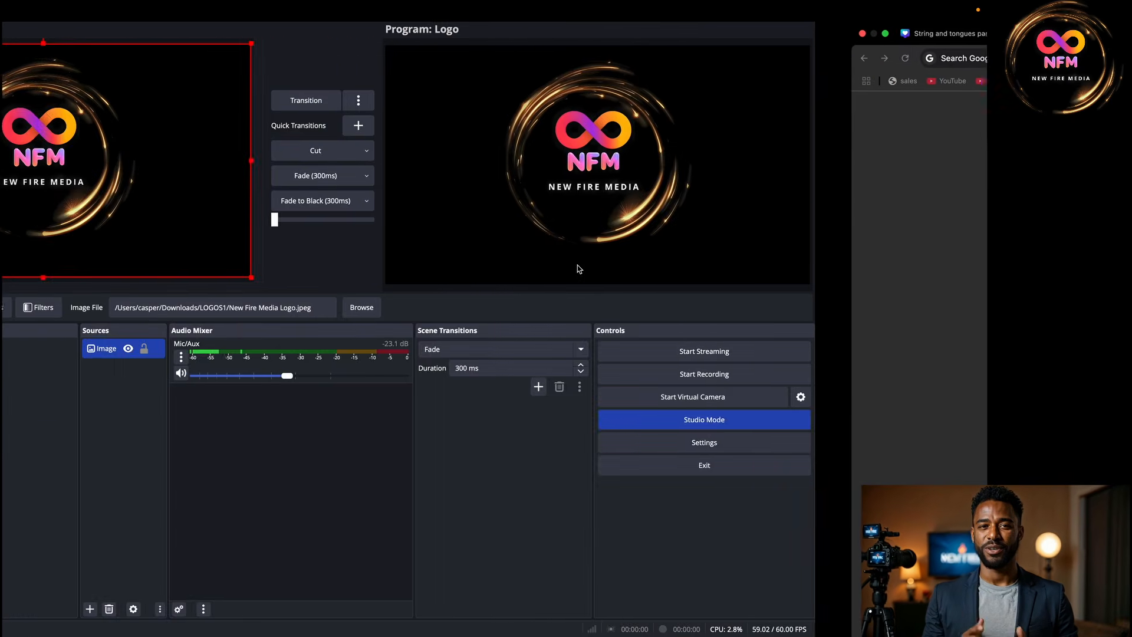
key("ctrl+Left")
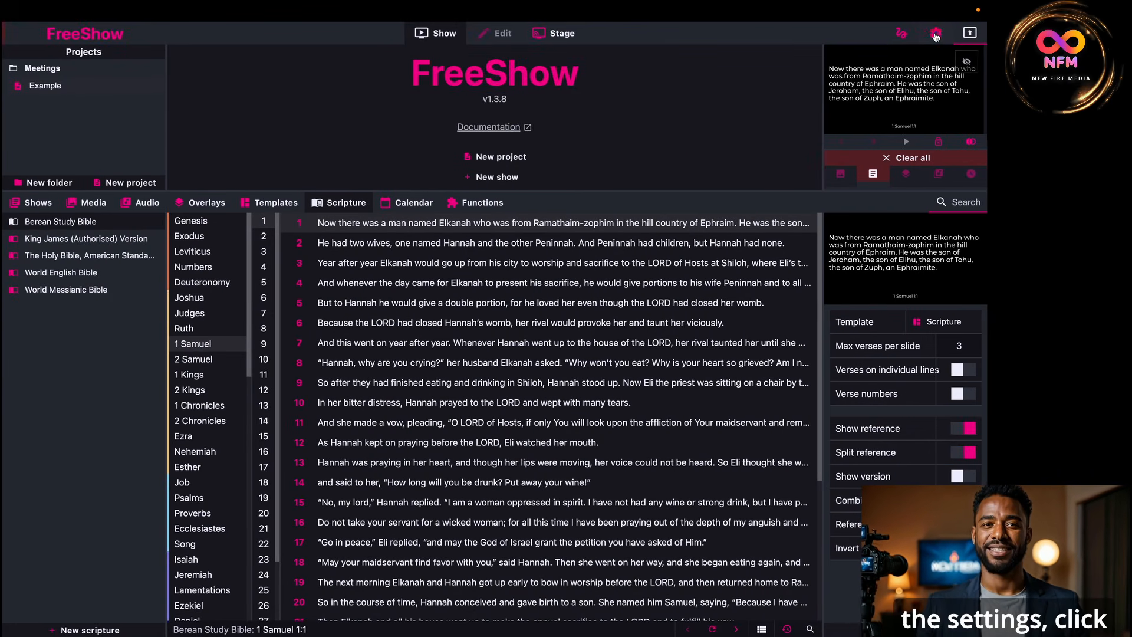
- Check FreeShow's Outputs settings and the StageShow port in the Connection settings, then return to the Show view
left_click(941, 39)
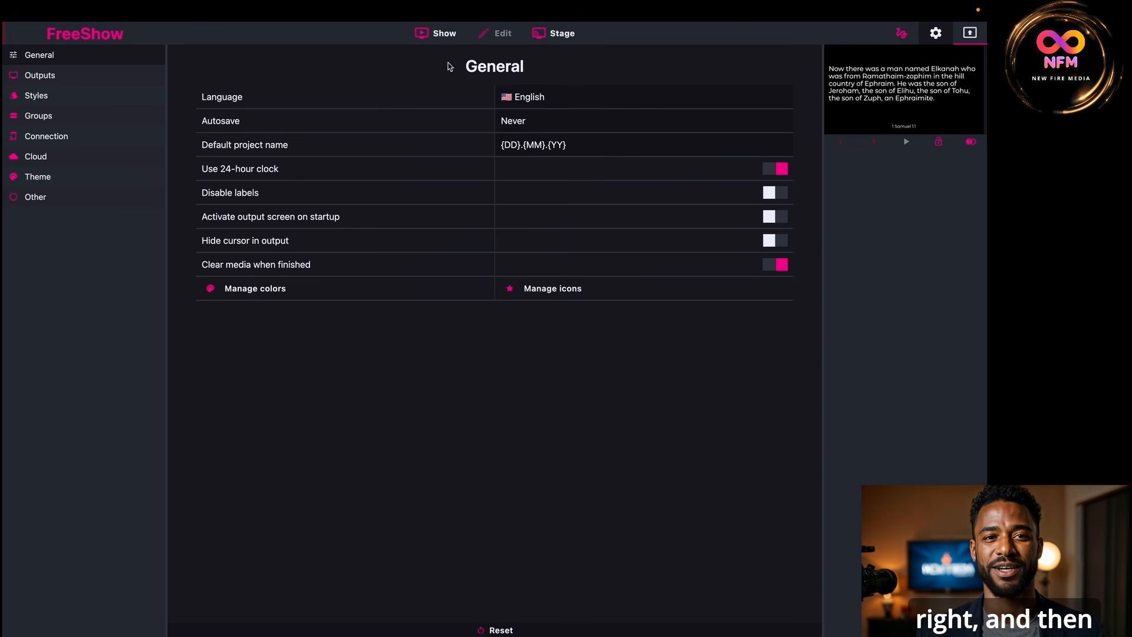
left_click(37, 77)
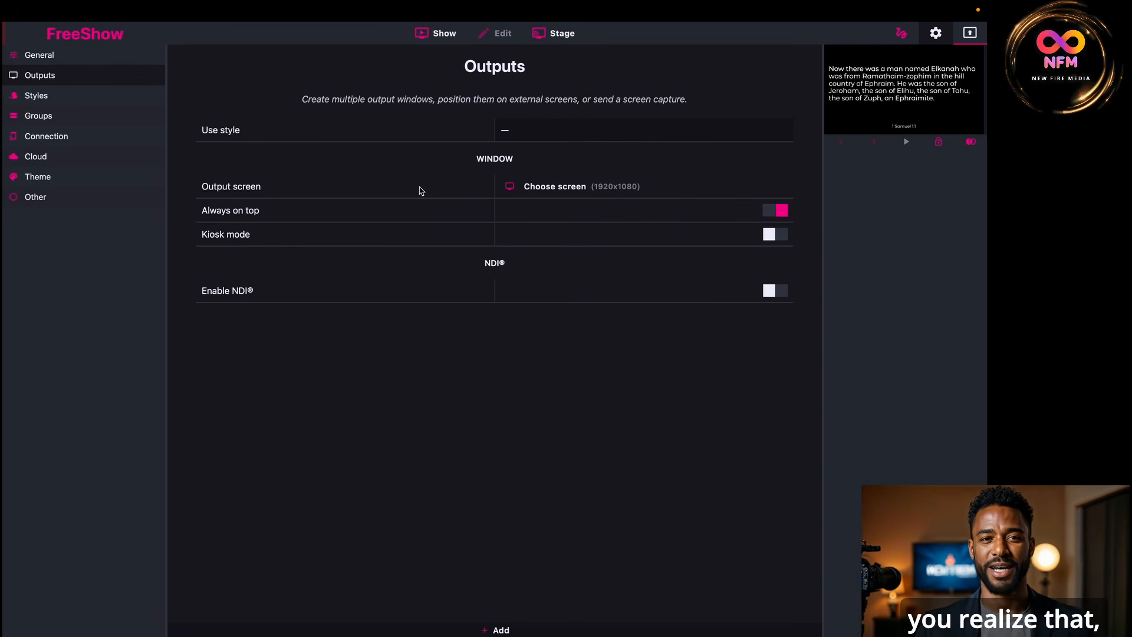
left_click(37, 136)
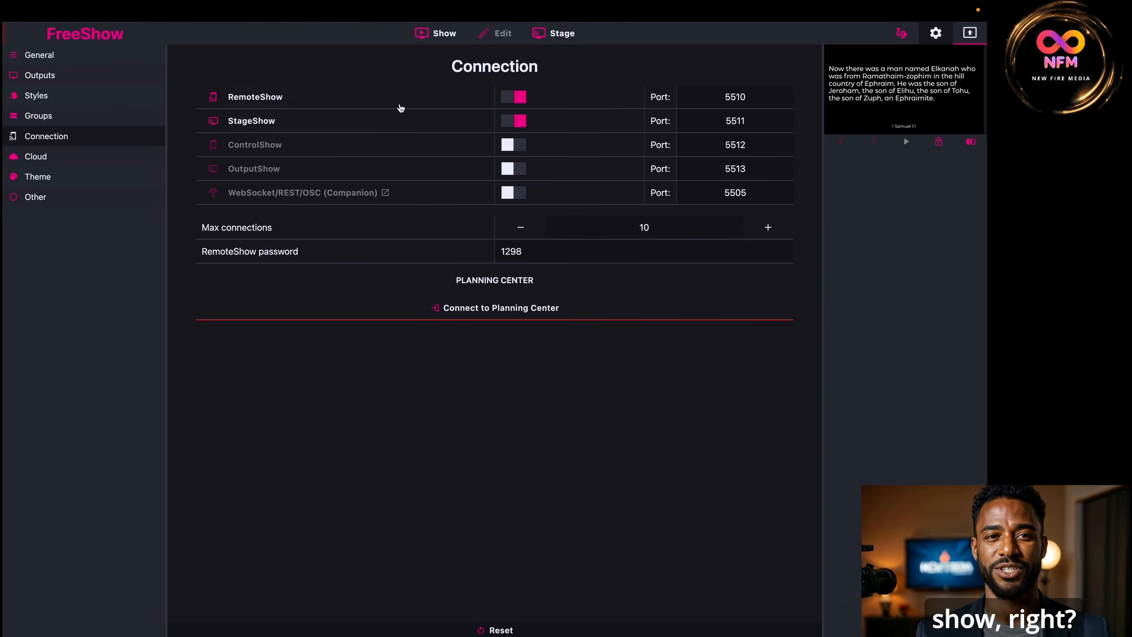
left_click(437, 33)
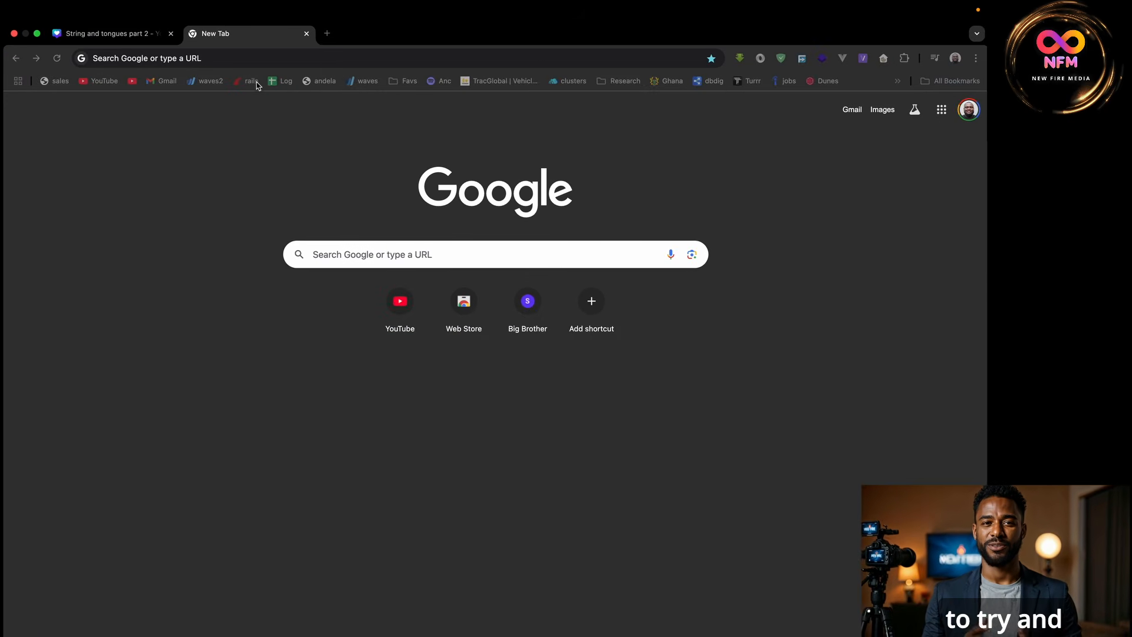
- Switch to Chrome and load the FreeShow stage page at localhost:5511
left_click(235, 59)
type("localhost:5511")
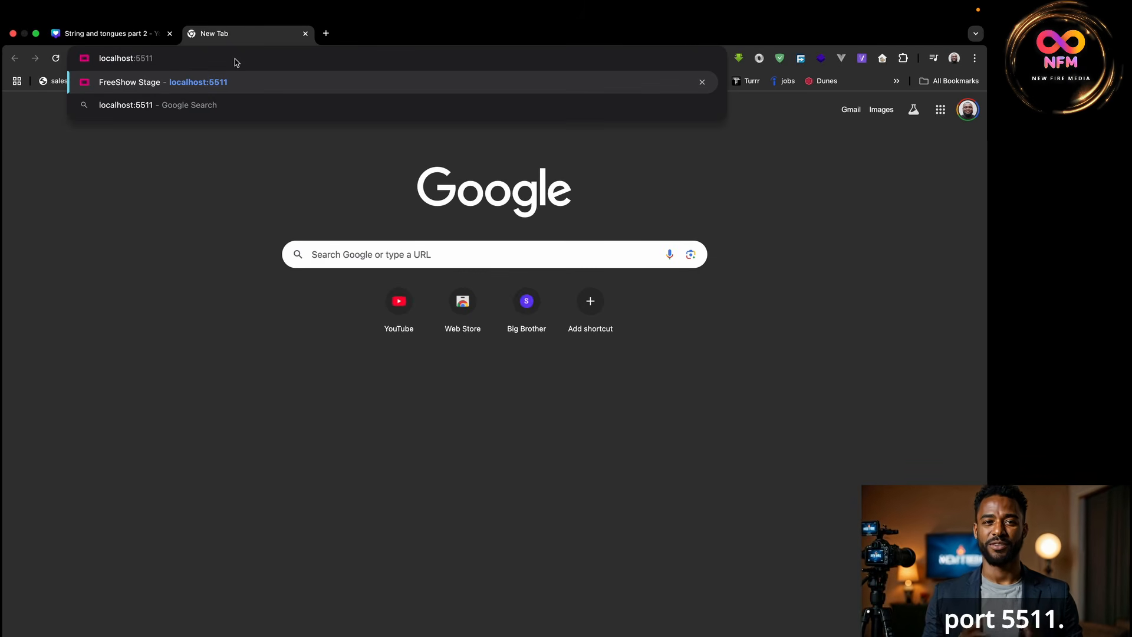
key("Return")
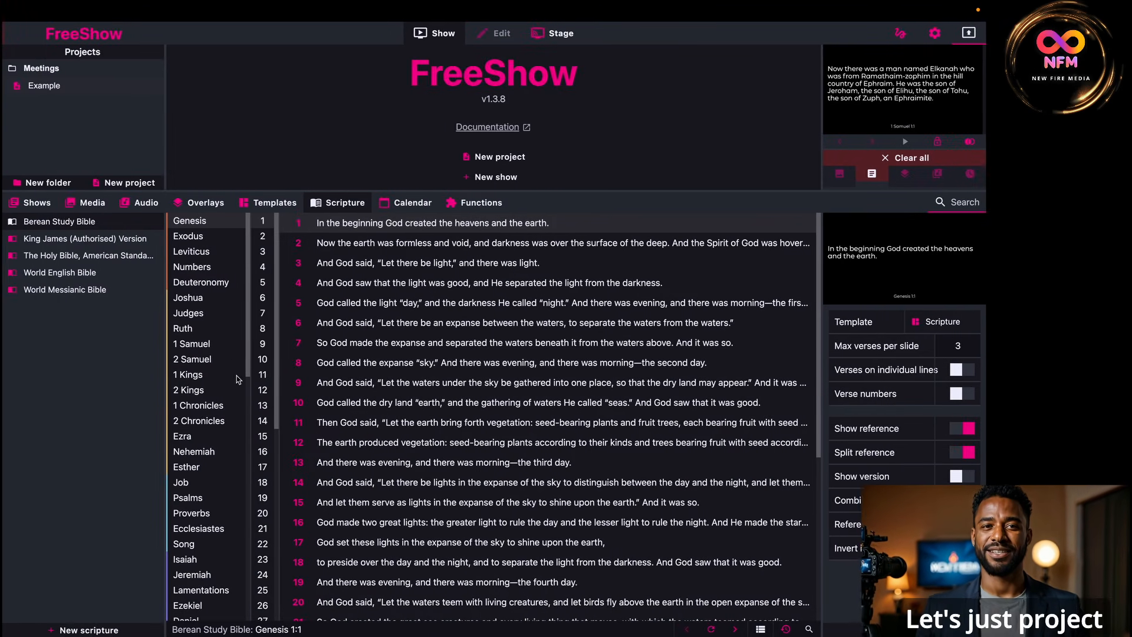
- In FreeShow, project 2 Kings 10:2 from the Berean Study Bible, followed by 2 Kings 10:8
left_click(236, 390)
left_click(263, 359)
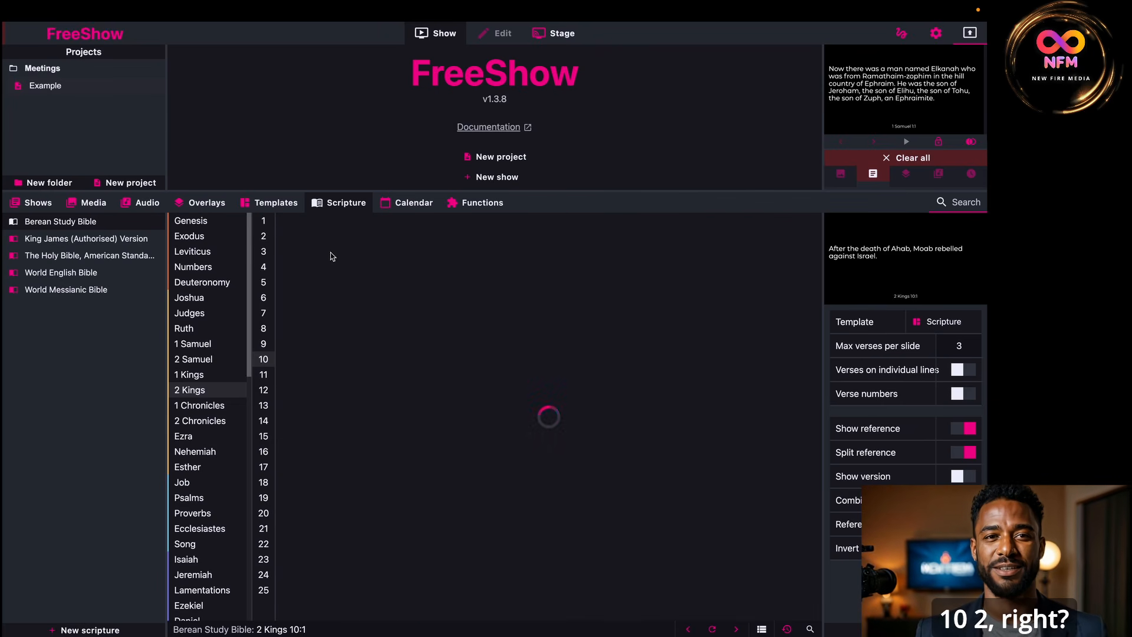
left_click(337, 243)
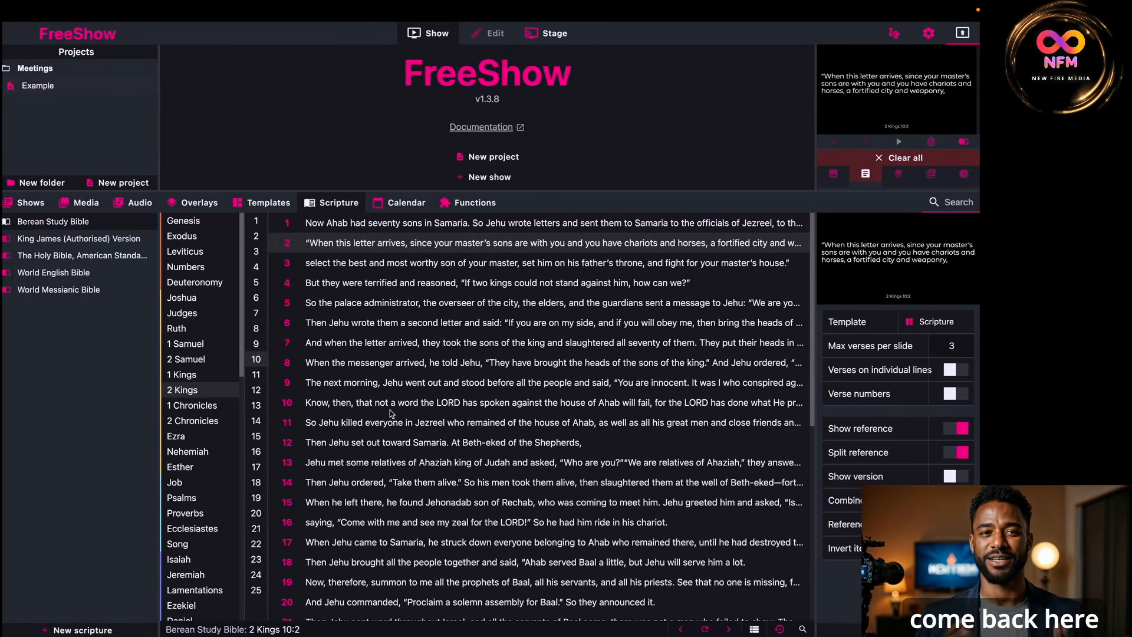
left_click(472, 362)
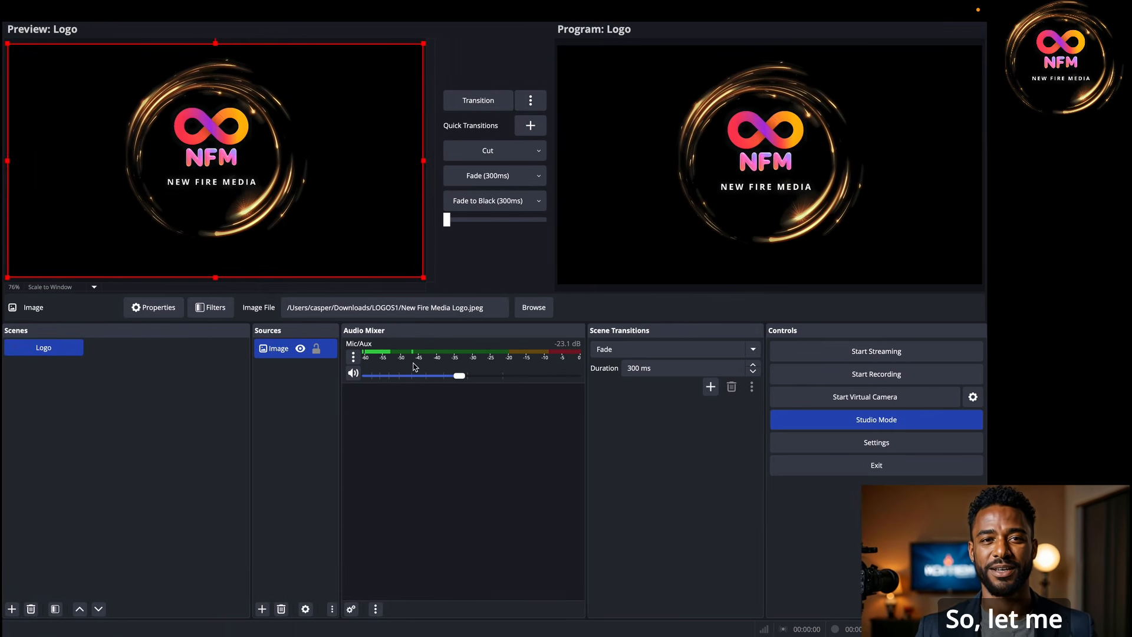
- Switch to OBS and add a new scene named Scripture
right_click(110, 362)
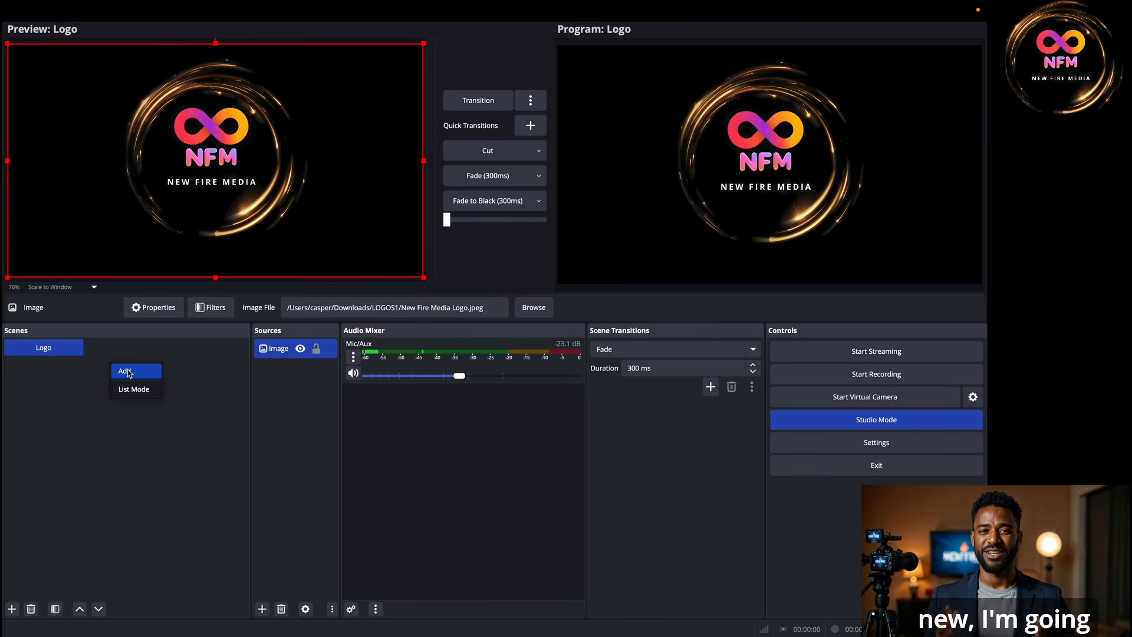
left_click(130, 372)
left_click(395, 322)
left_click_drag(376, 322, 345, 318)
type("Scripture")
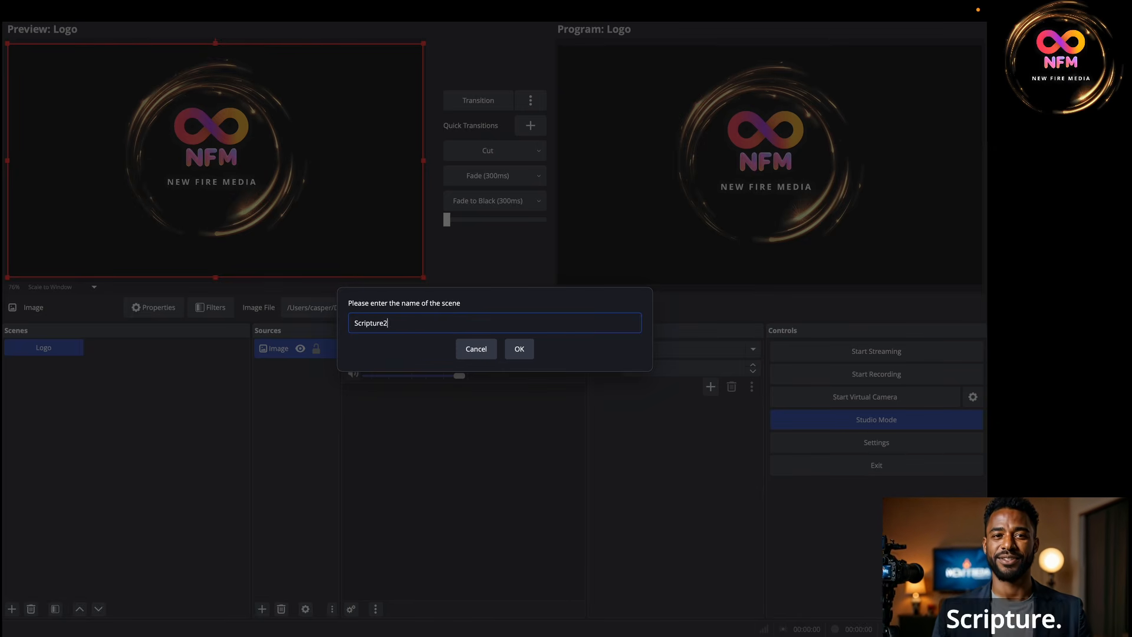
key("Return")
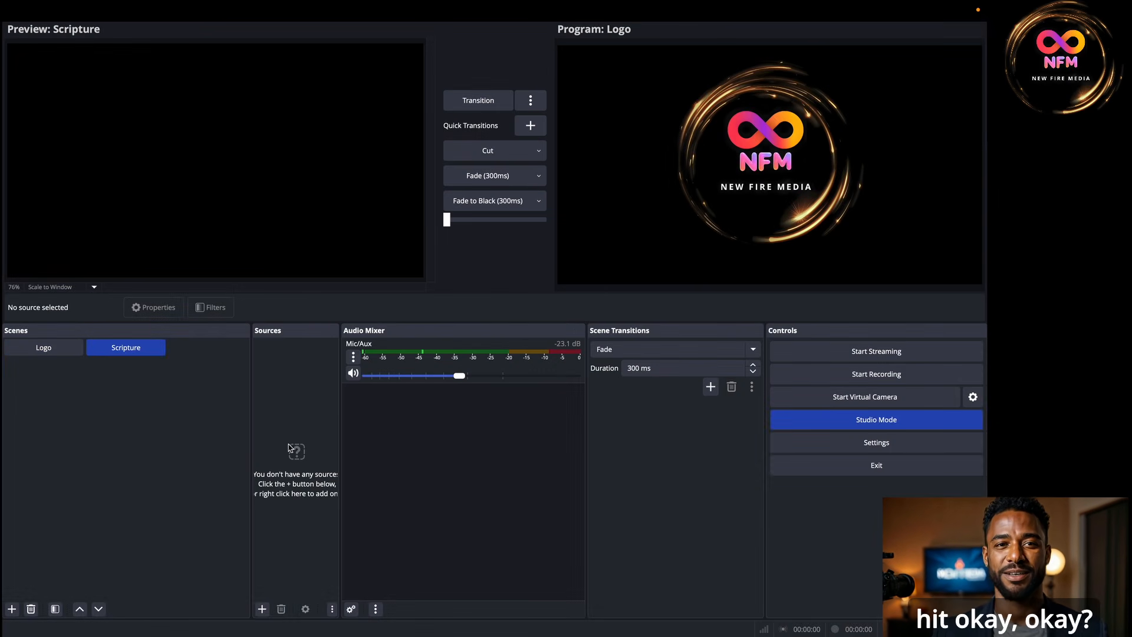
- Add a Video Capture Device source to the Scripture scene, using the iPhone Camera as its device
left_click(263, 609)
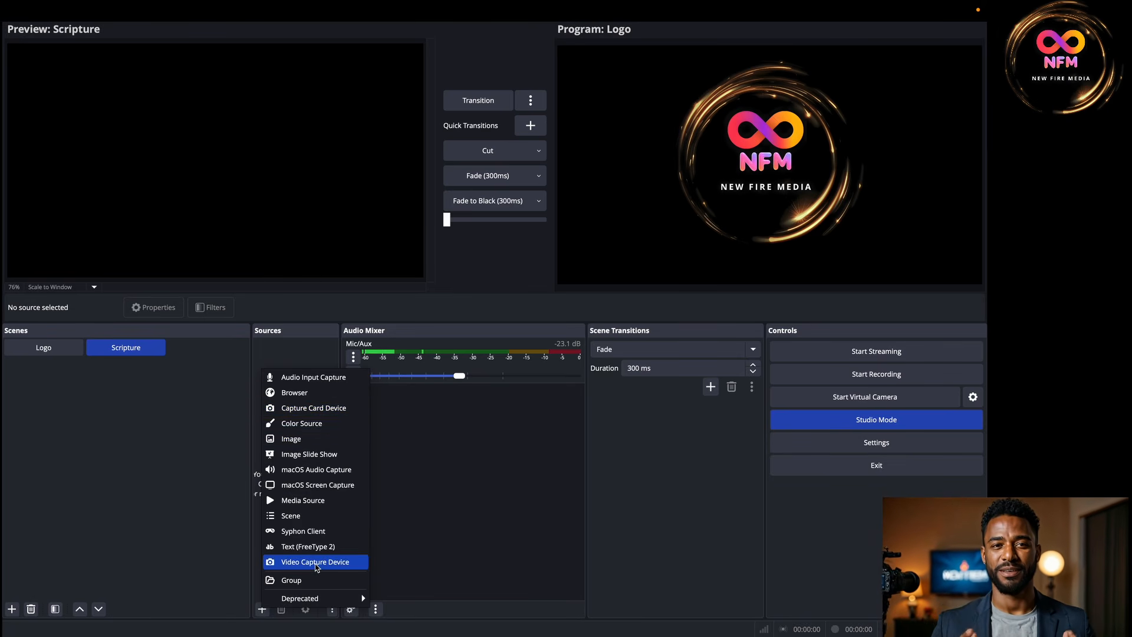
left_click(317, 563)
left_click(570, 396)
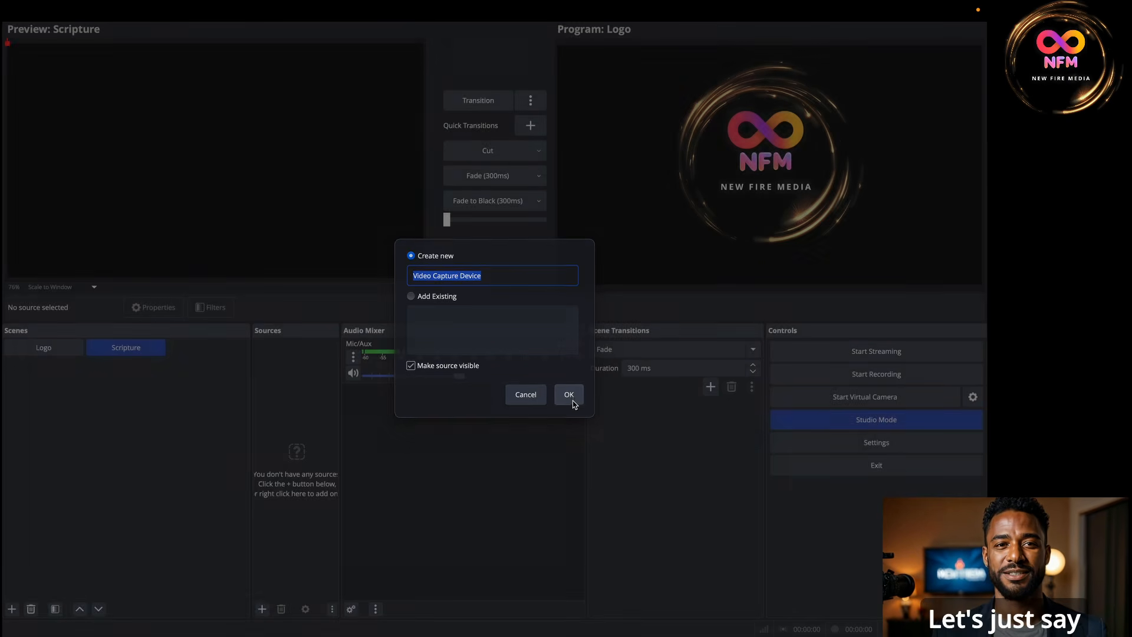
left_click(457, 324)
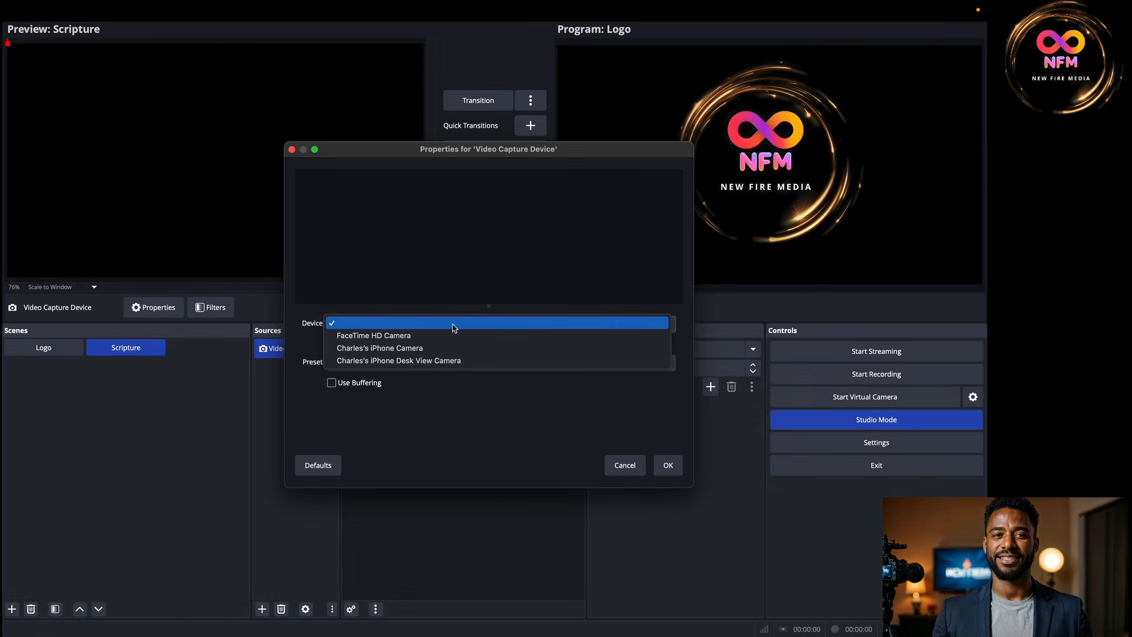
left_click(415, 349)
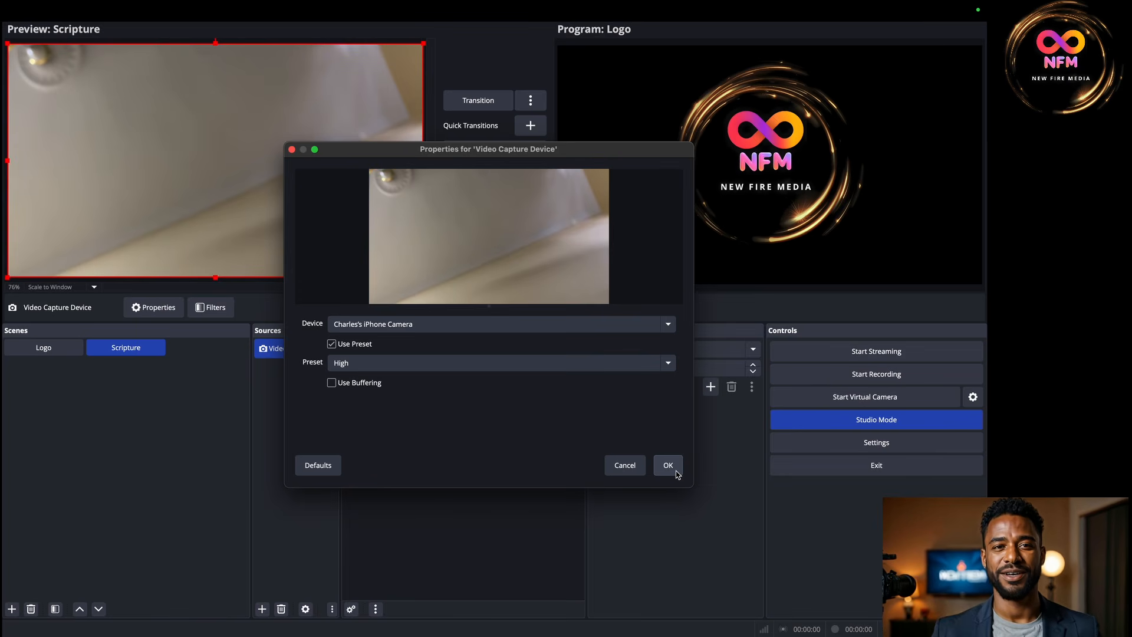
left_click(668, 466)
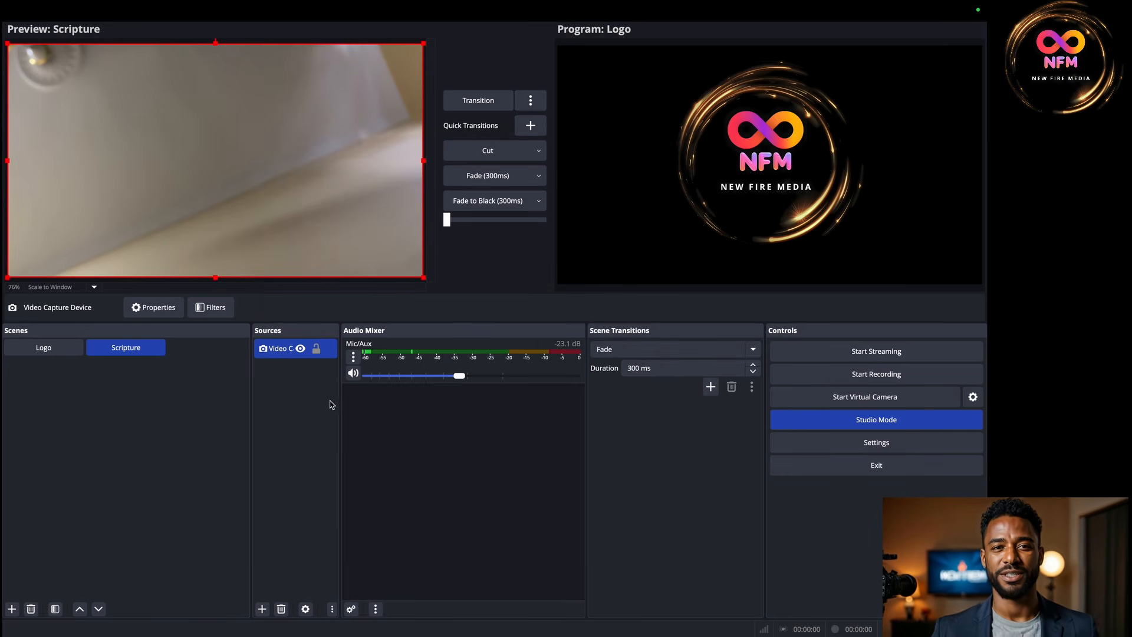
- Add a new Browser source with the default name to the Scripture scene
left_click(263, 608)
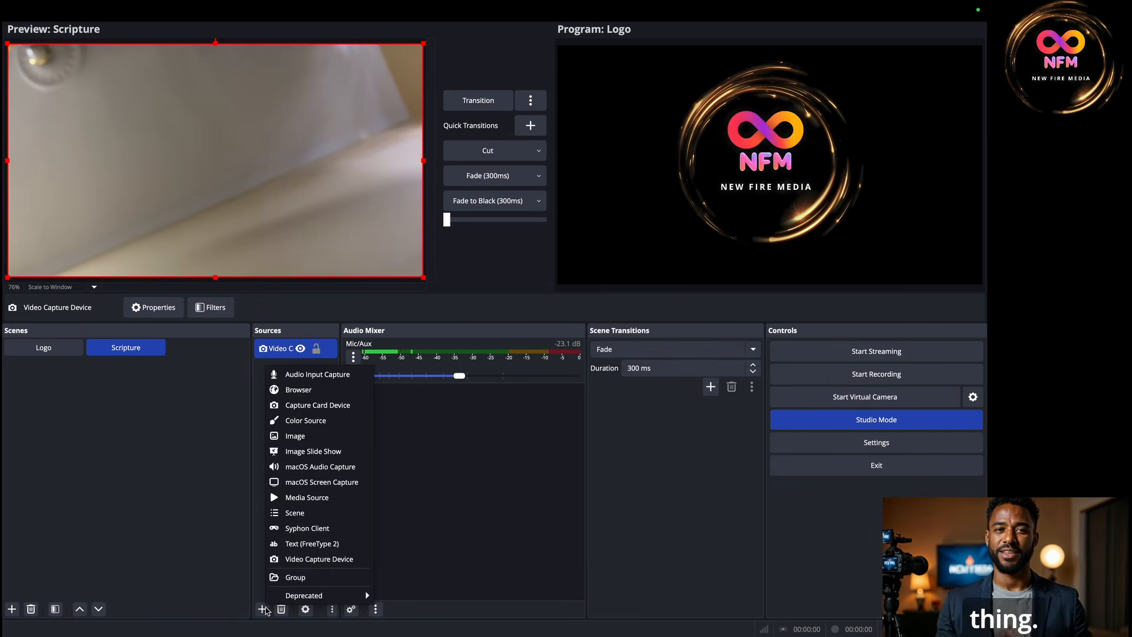
left_click(288, 390)
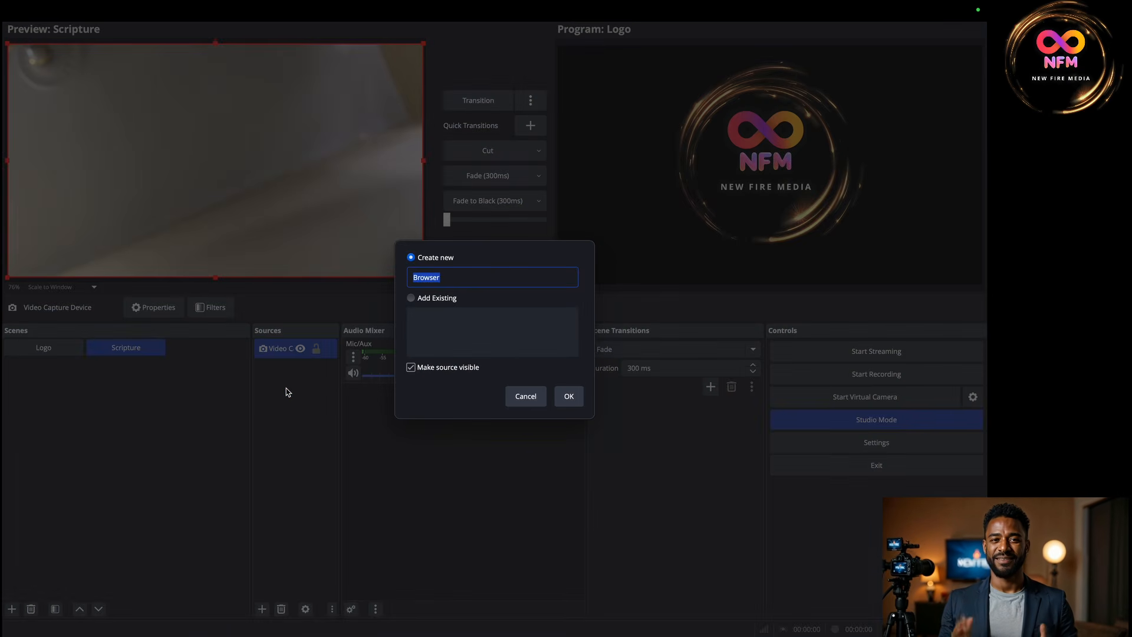
left_click(569, 396)
left_click(506, 341)
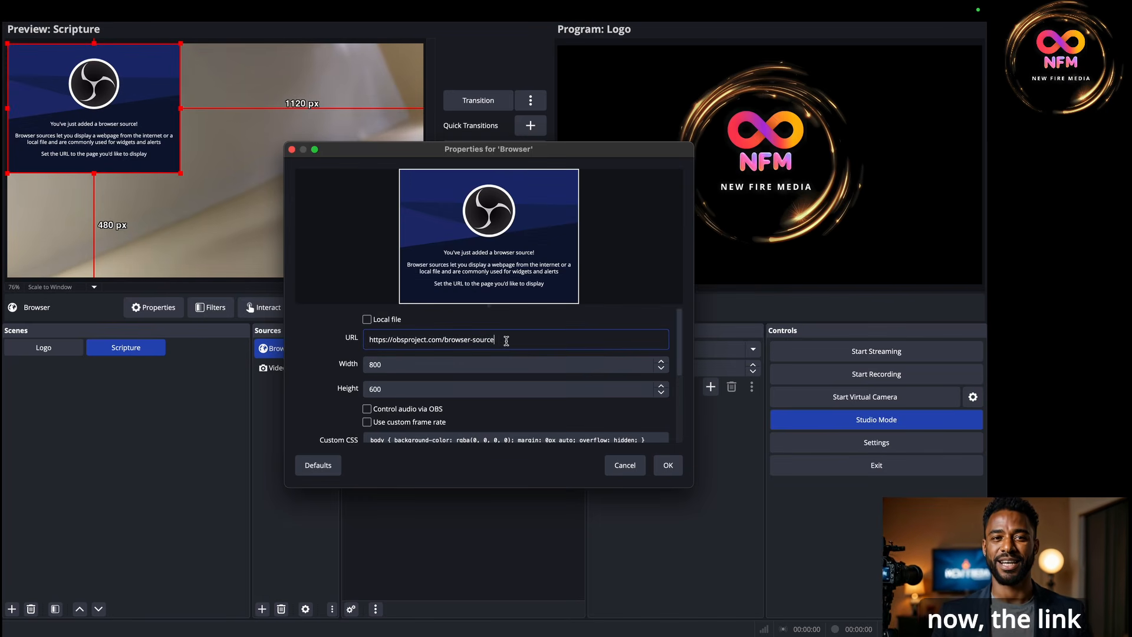
left_click_drag(506, 340, 375, 330)
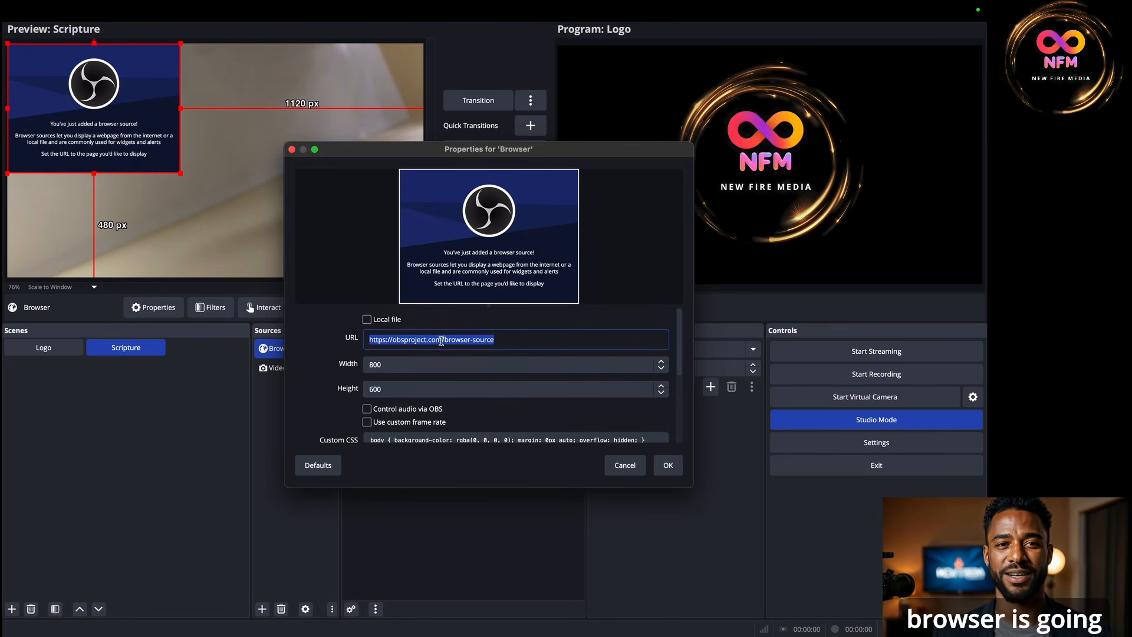
double_click(368, 364)
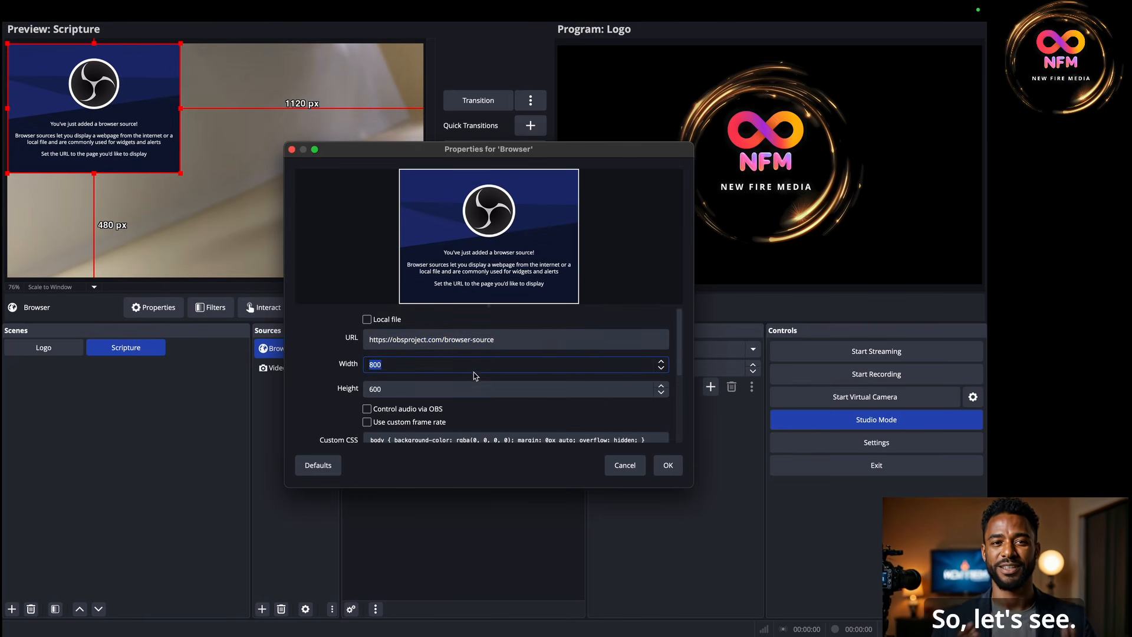
left_click(524, 342)
left_click_drag(509, 339, 297, 323)
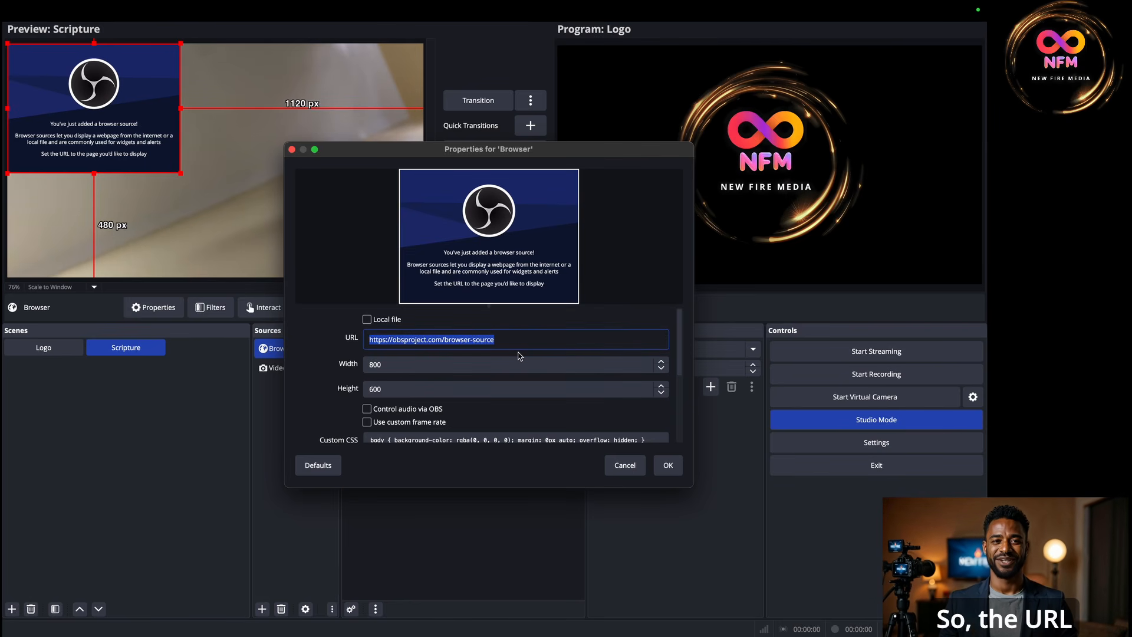
key("ctrl+Right")
left_click(189, 61)
key("super+c")
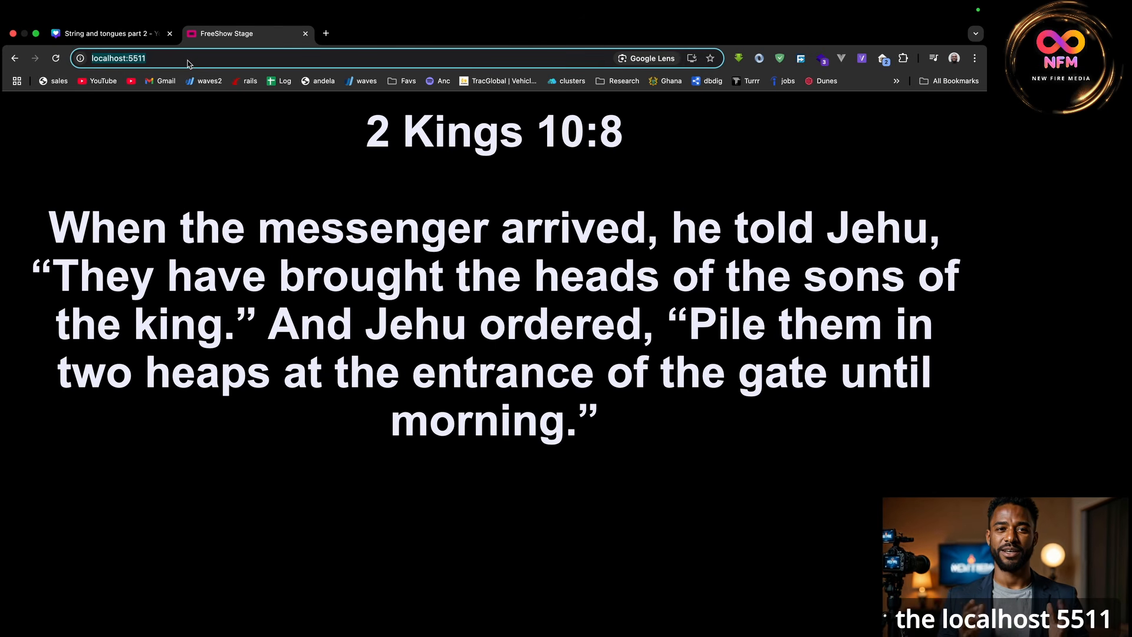
key("ctrl+Left")
left_click(511, 337)
key("super+a")
key("super+v")
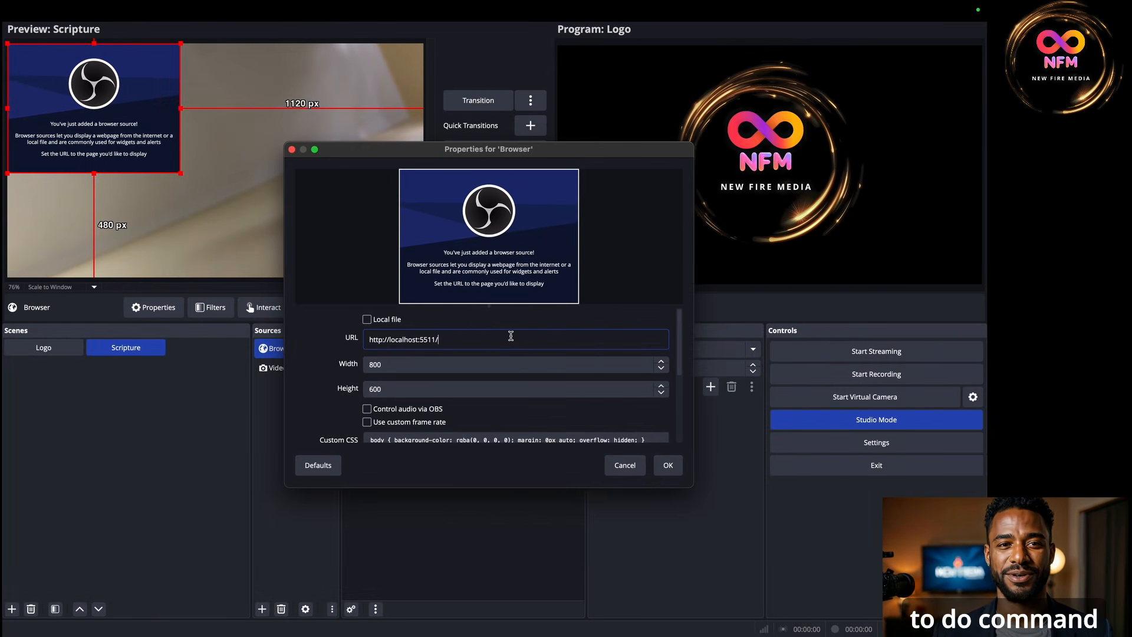
- Apply the Browser source's properties and fit the source to the screen
left_click(668, 466)
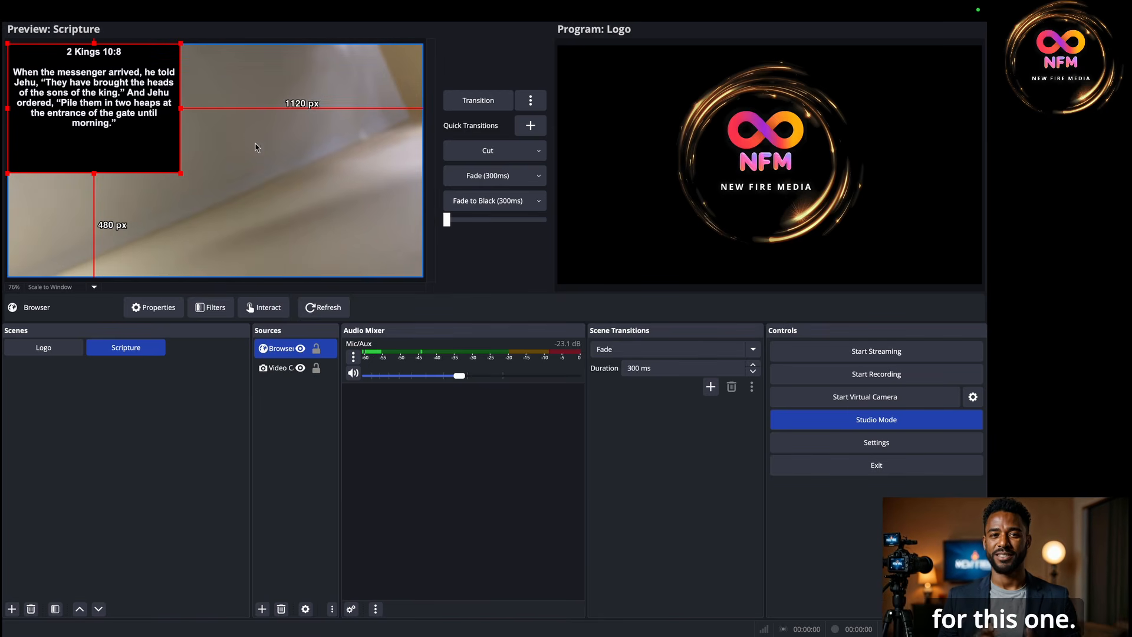
right_click(116, 113)
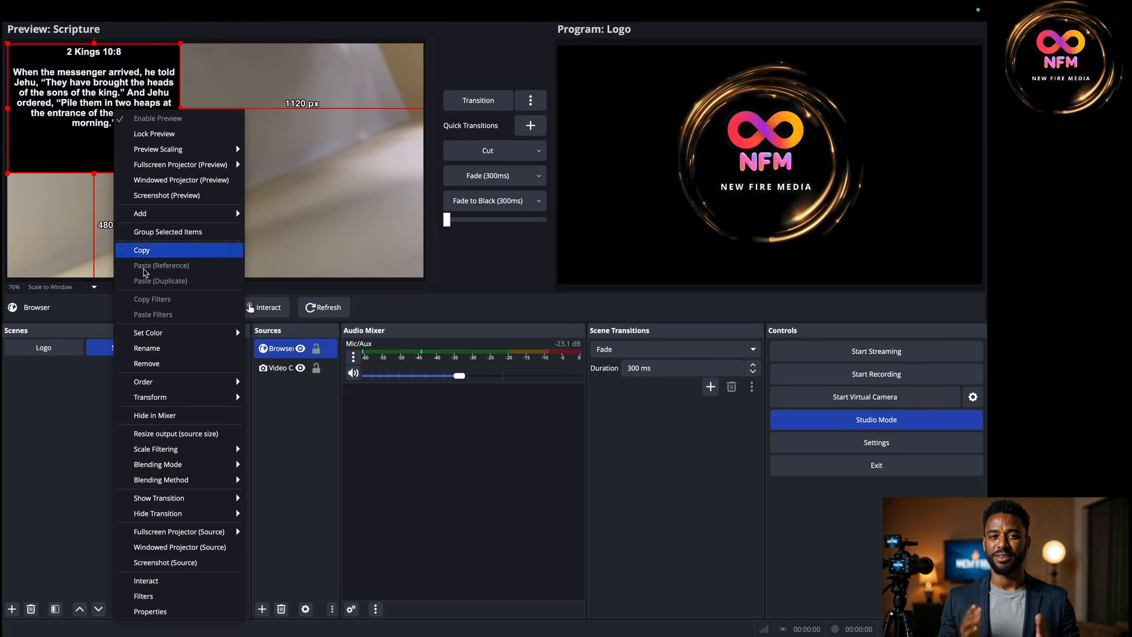
mouse_move(174, 399)
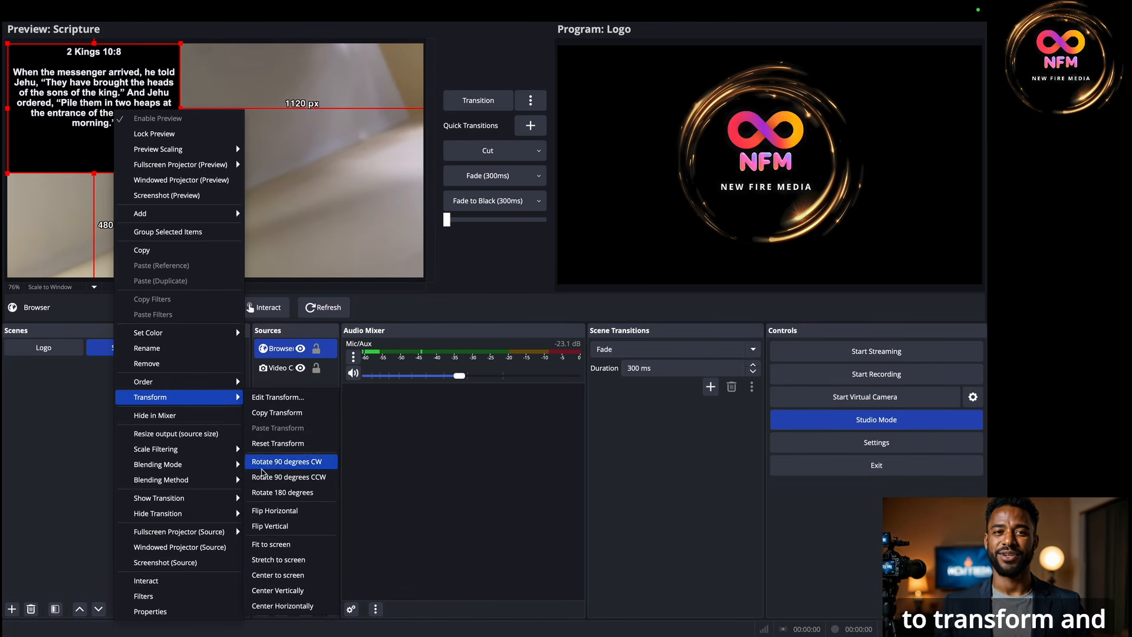
left_click(283, 545)
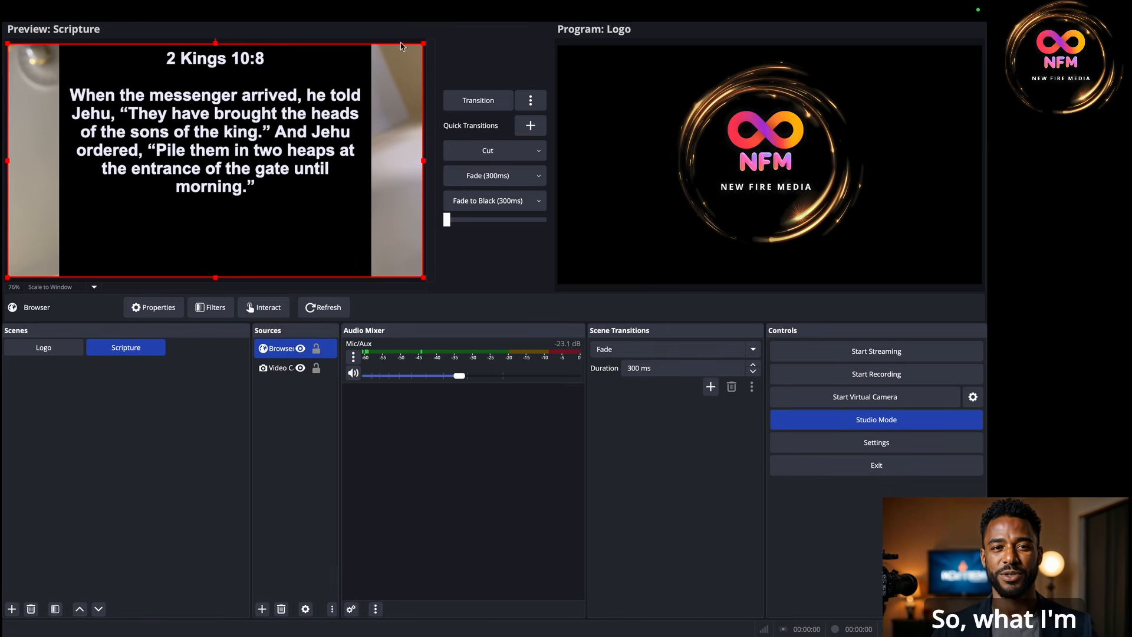
- Shrink the Browser source and place it about 768 px from the canvas's left edge, then scale the camera source down, leaving about 350 px on its right
left_click_drag(423, 45, 221, 110)
left_click_drag(137, 181, 305, 147)
left_click(278, 369)
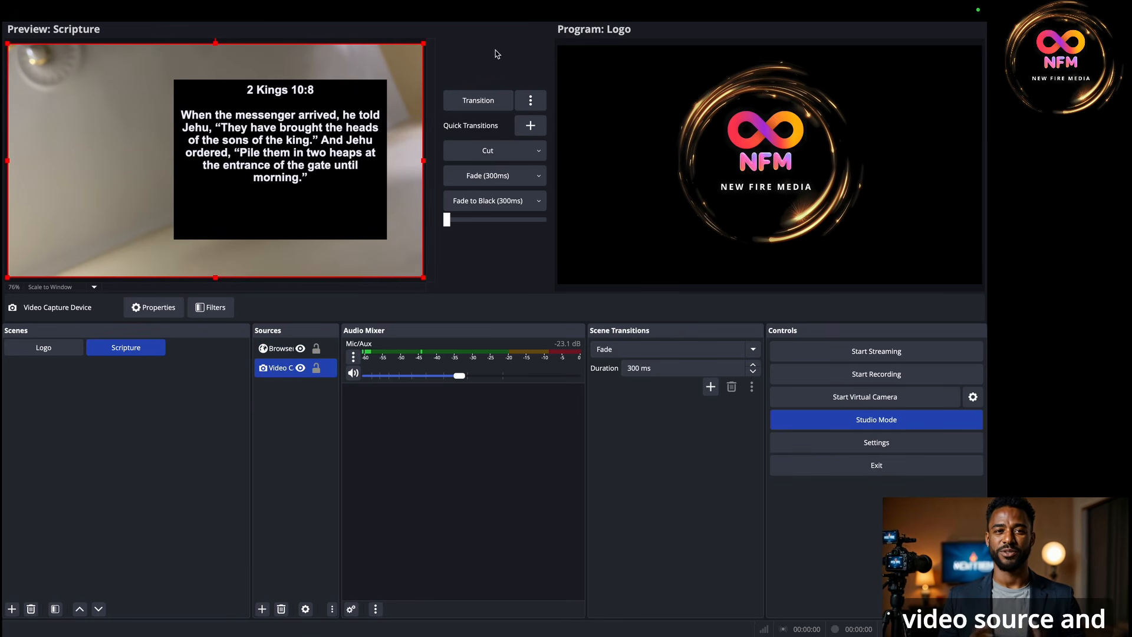
left_click_drag(421, 45, 348, 86)
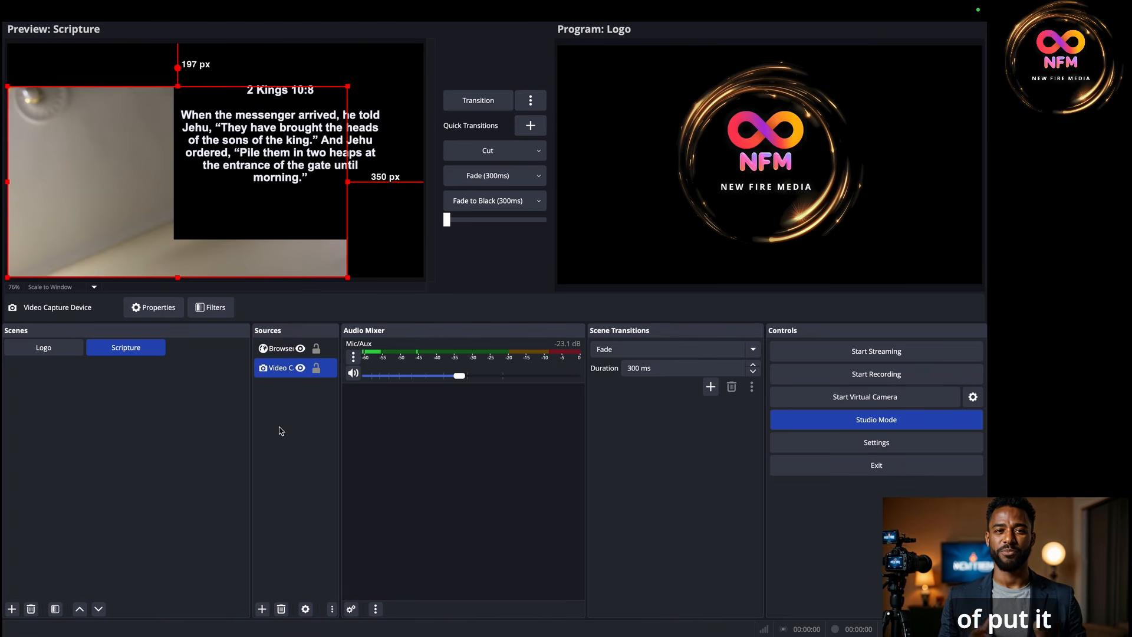
- Switch to the Canva design in Chrome and examine page 3's heading, logo, background and two framed boxes
key("ctrl+Right")
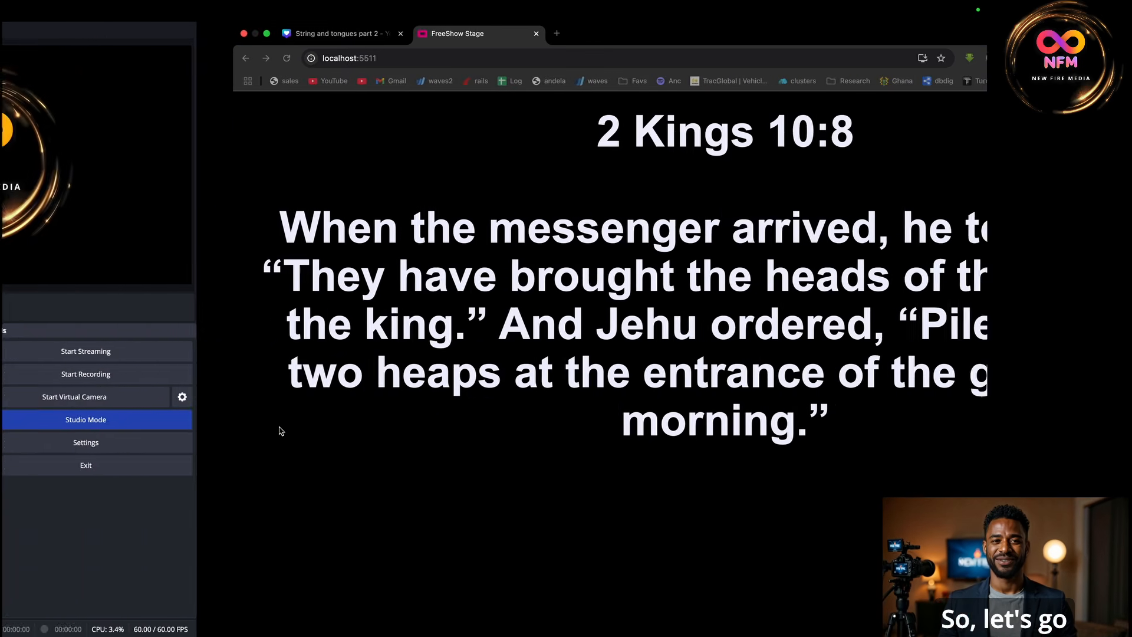
left_click(84, 37)
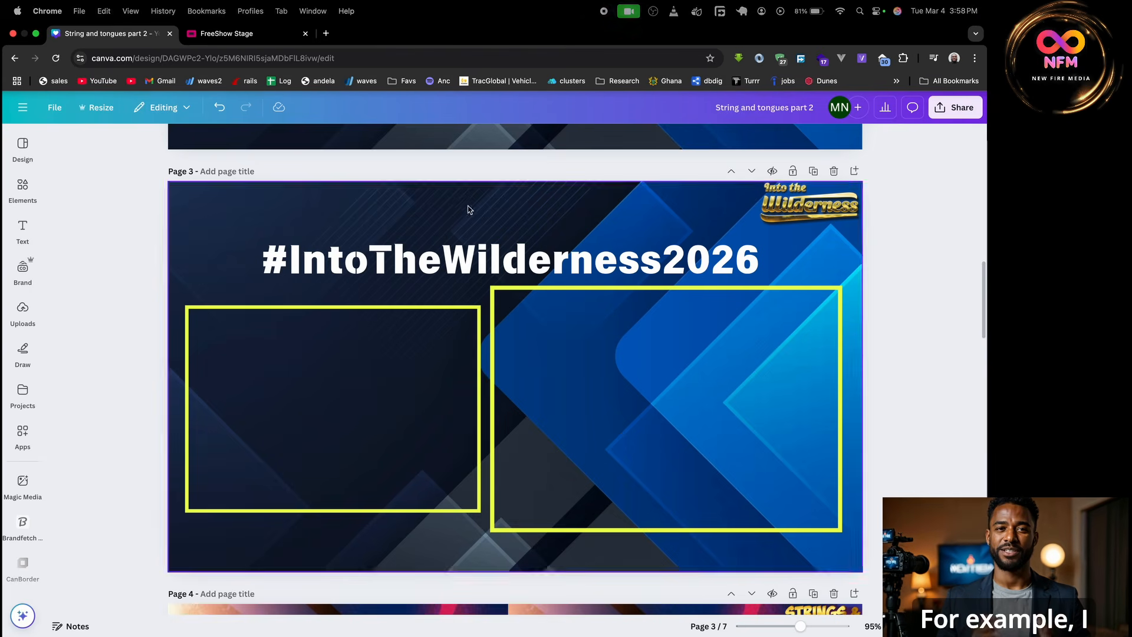
left_click(379, 271)
double_click(442, 270)
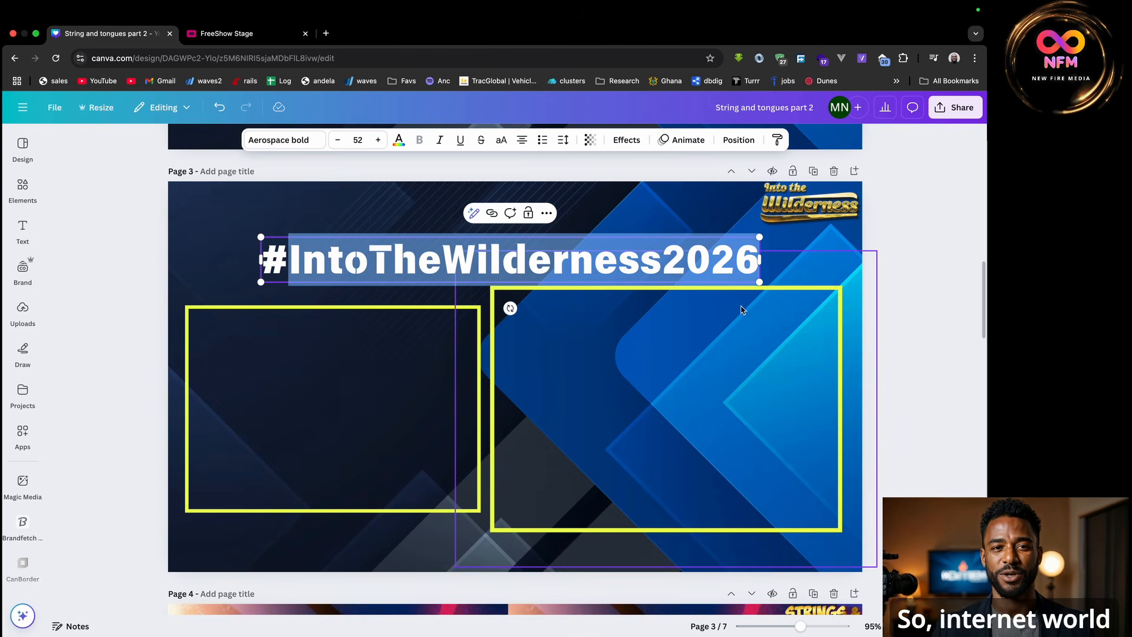
left_click(822, 273)
left_click(809, 204)
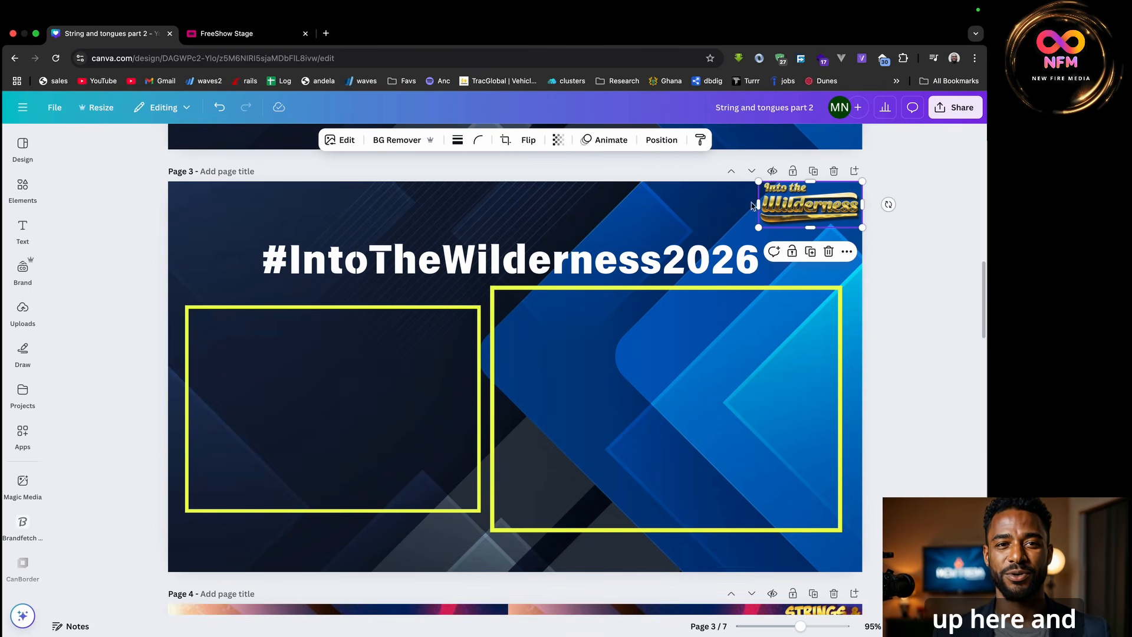
left_click(546, 192)
left_click(293, 389)
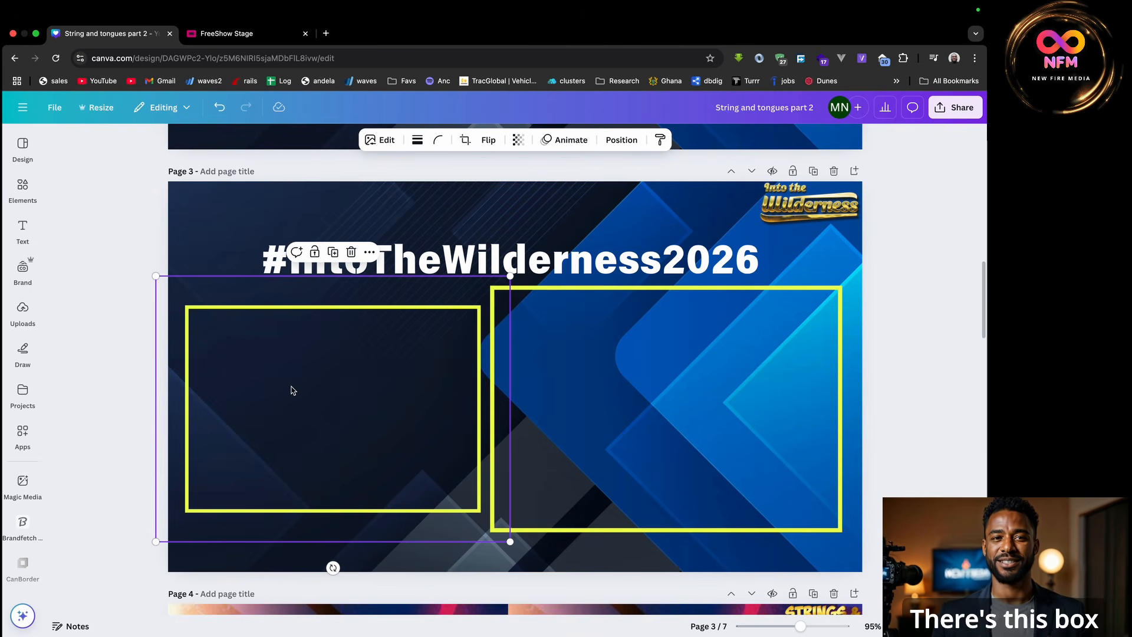
left_click(599, 430)
left_click(618, 192)
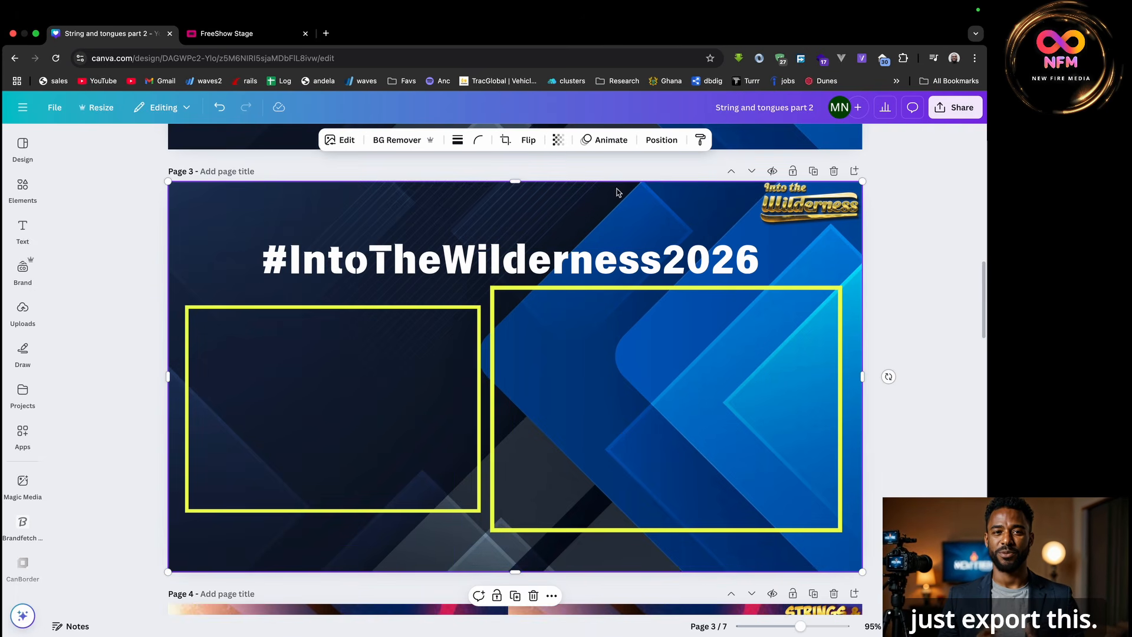
- Set up a PNG download of the current page (Page 3) only, at size 3.125 (4,000 × 2,250 px)
left_click(957, 111)
left_click(781, 334)
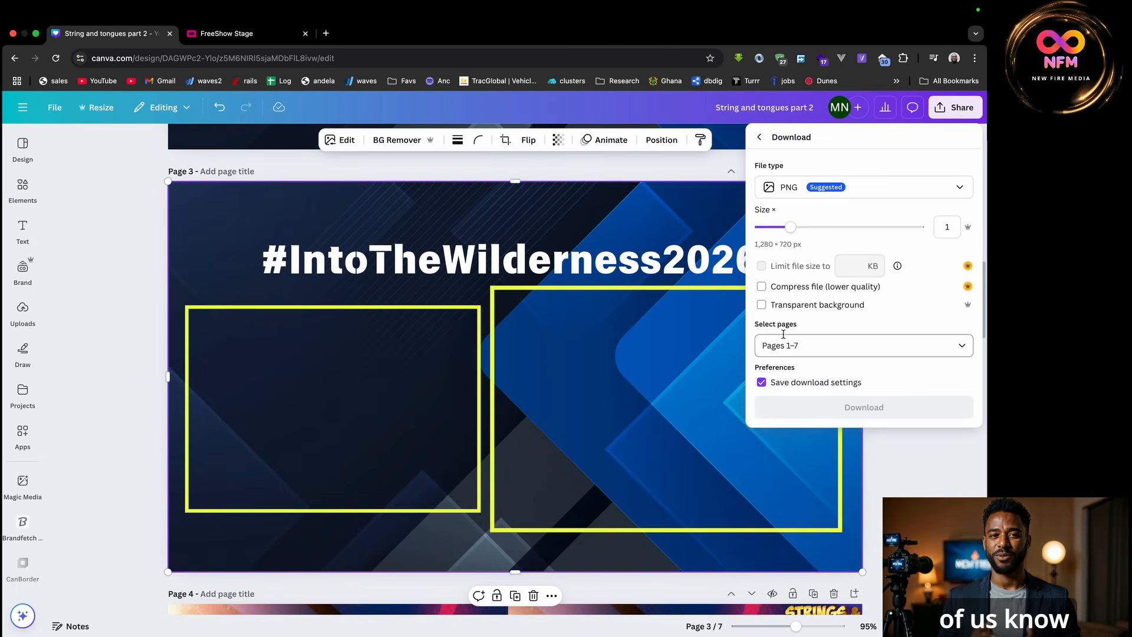
left_click_drag(791, 227, 805, 227)
left_click_drag(874, 223, 923, 227)
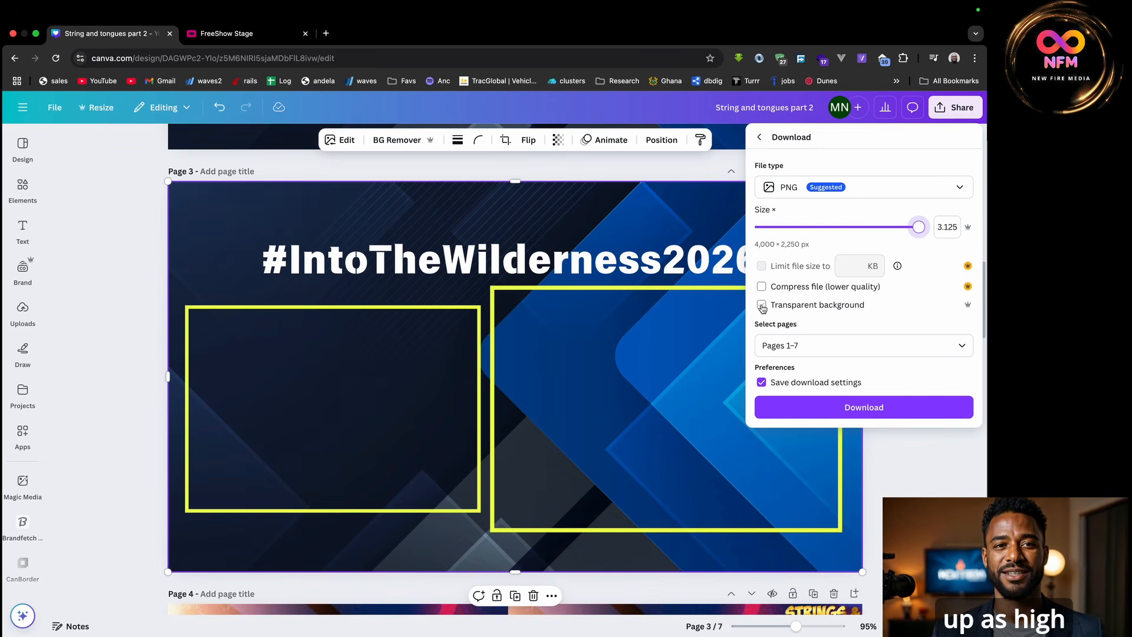
left_click(831, 346)
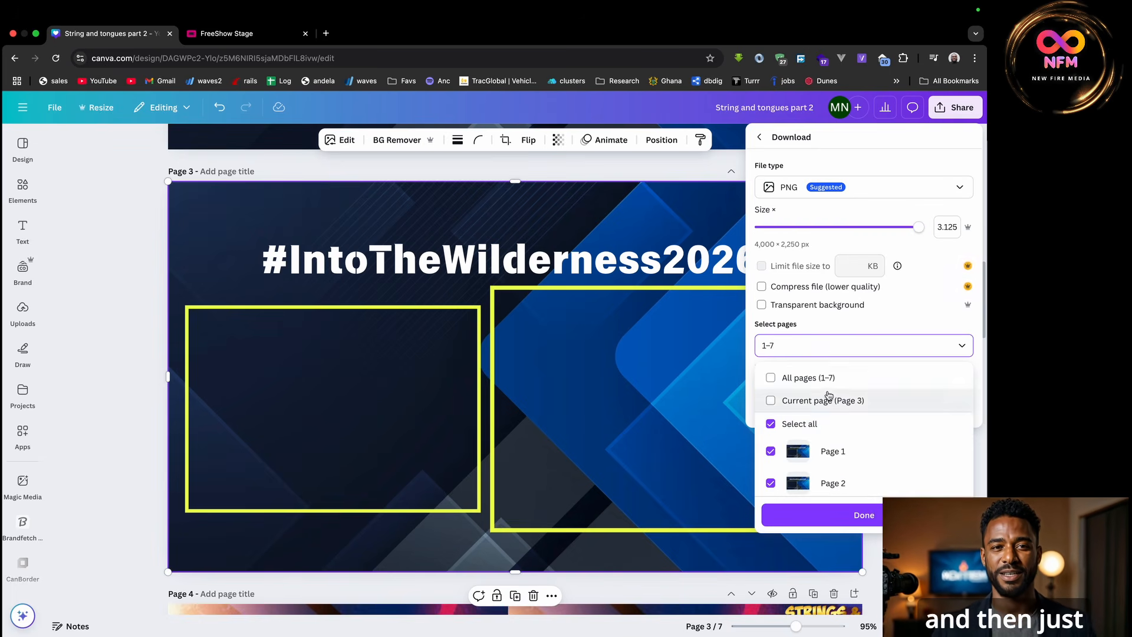
left_click(793, 378)
left_click(777, 400)
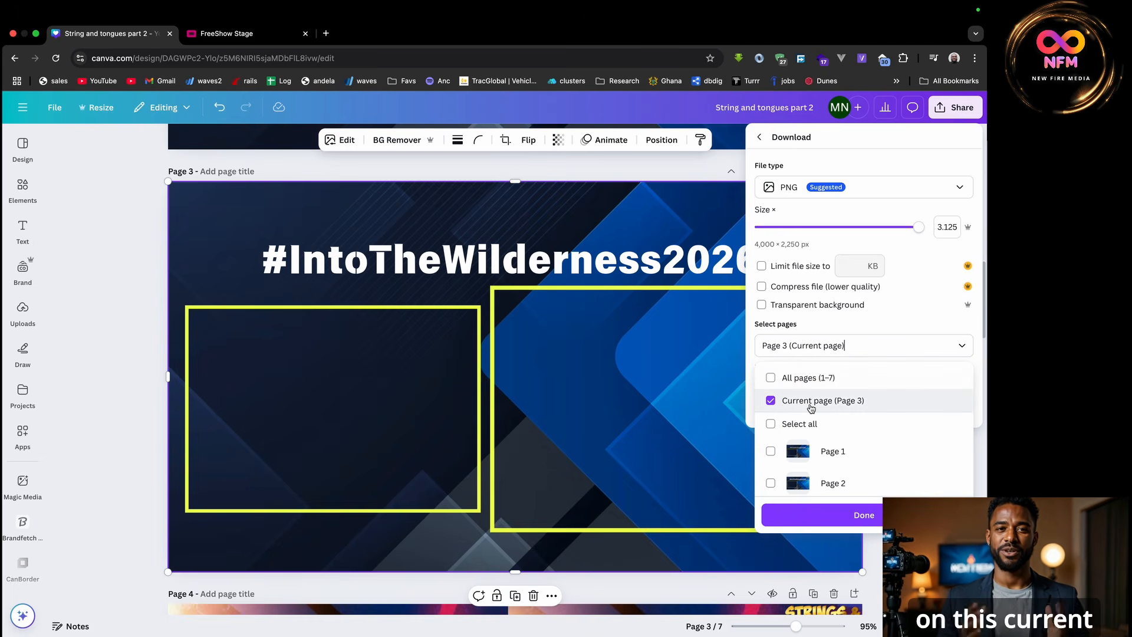
left_click(857, 517)
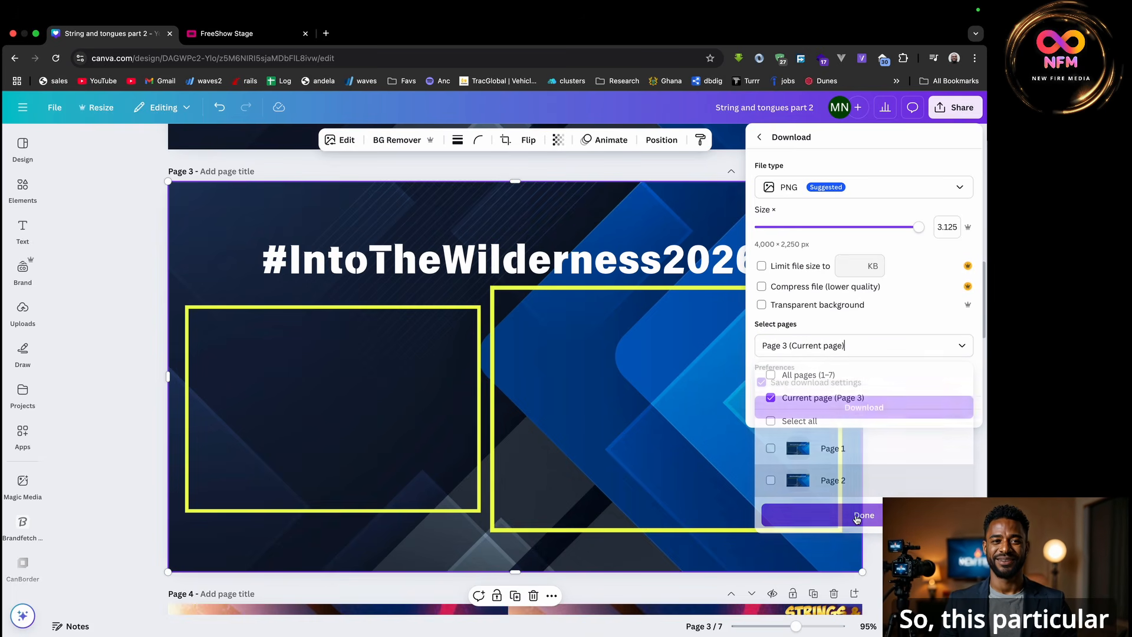
- Download the page through Free Download Manager as String and tongues part 2.png in the Downloads folder
left_click(858, 404)
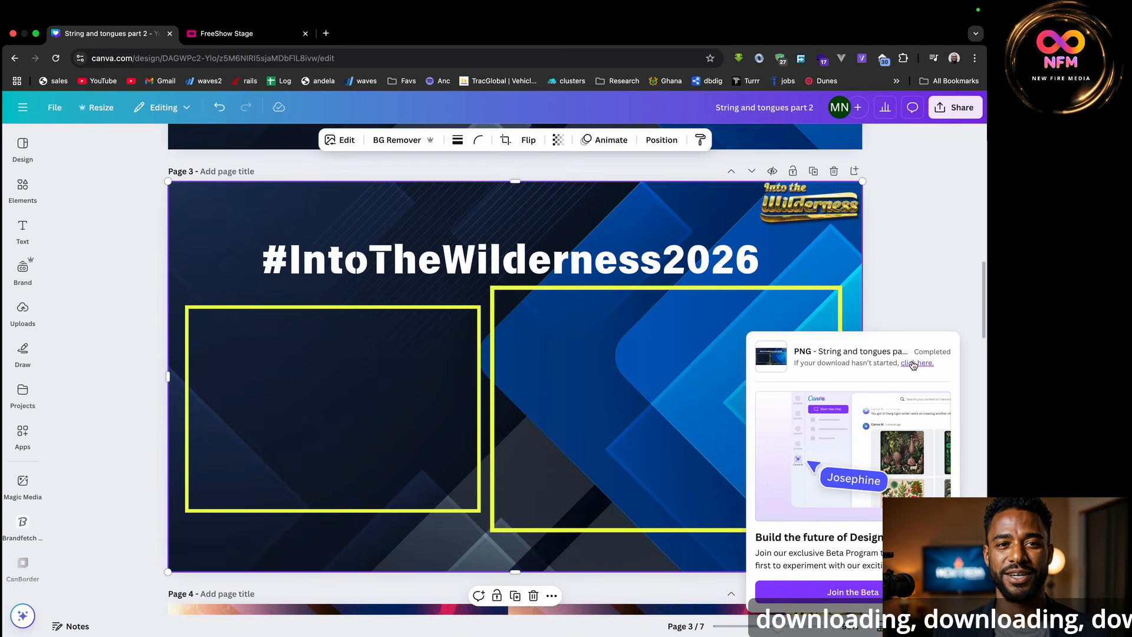
left_click(915, 364)
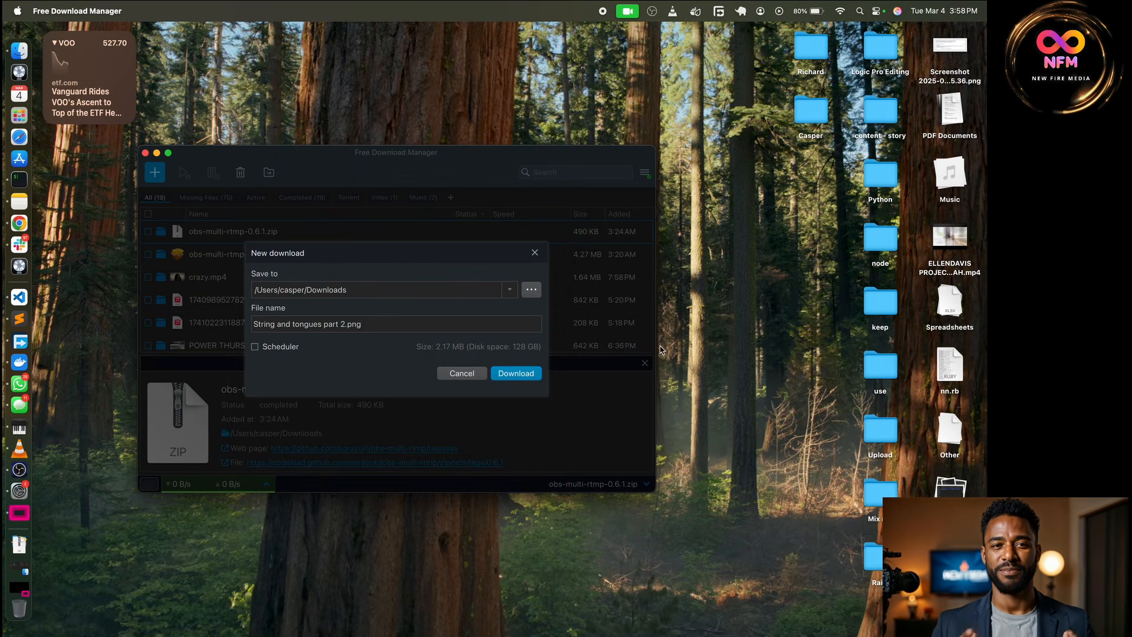
left_click(522, 373)
- Switch back to OBS and add a new Image source with the default name to the Scripture scene
key("ctrl+Right")
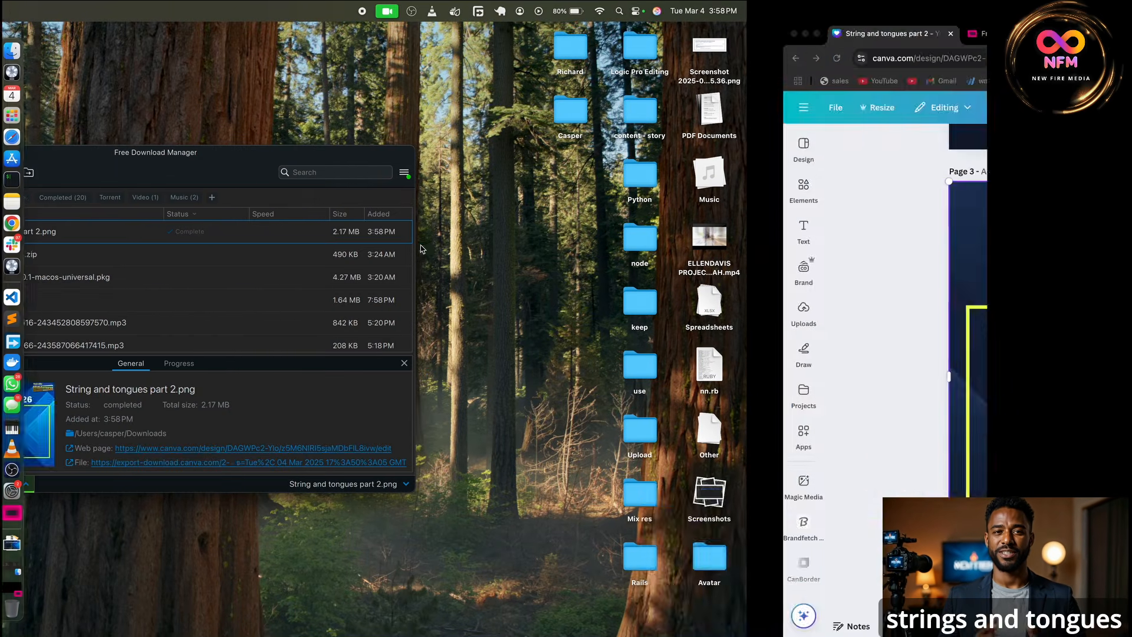
key("ctrl+Right")
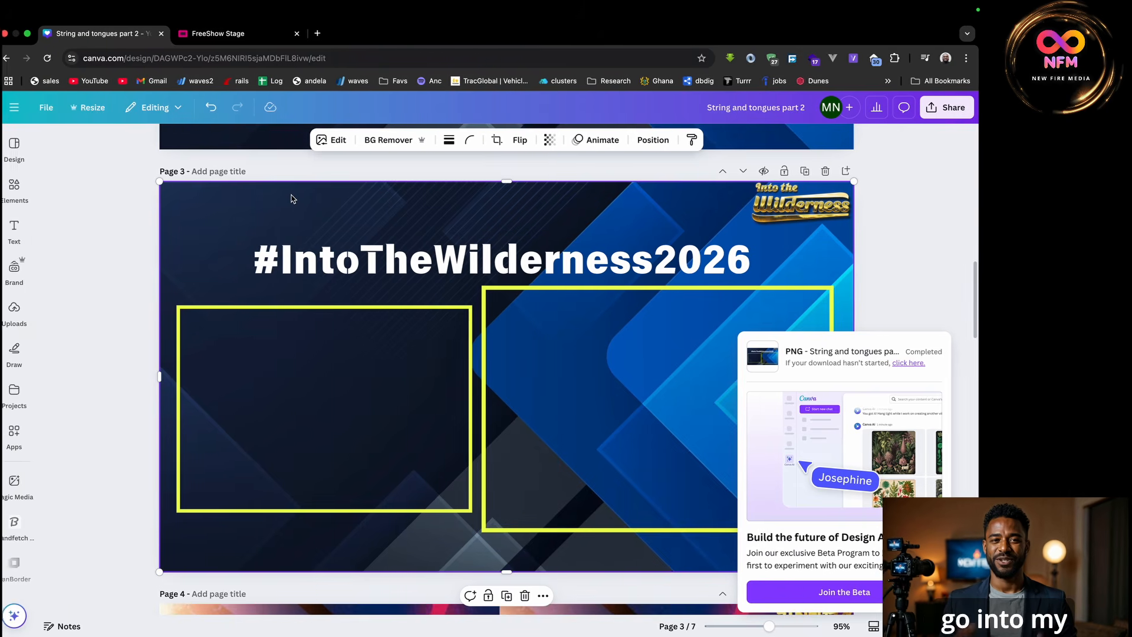
key("ctrl+Left")
key("ctrl+Left")
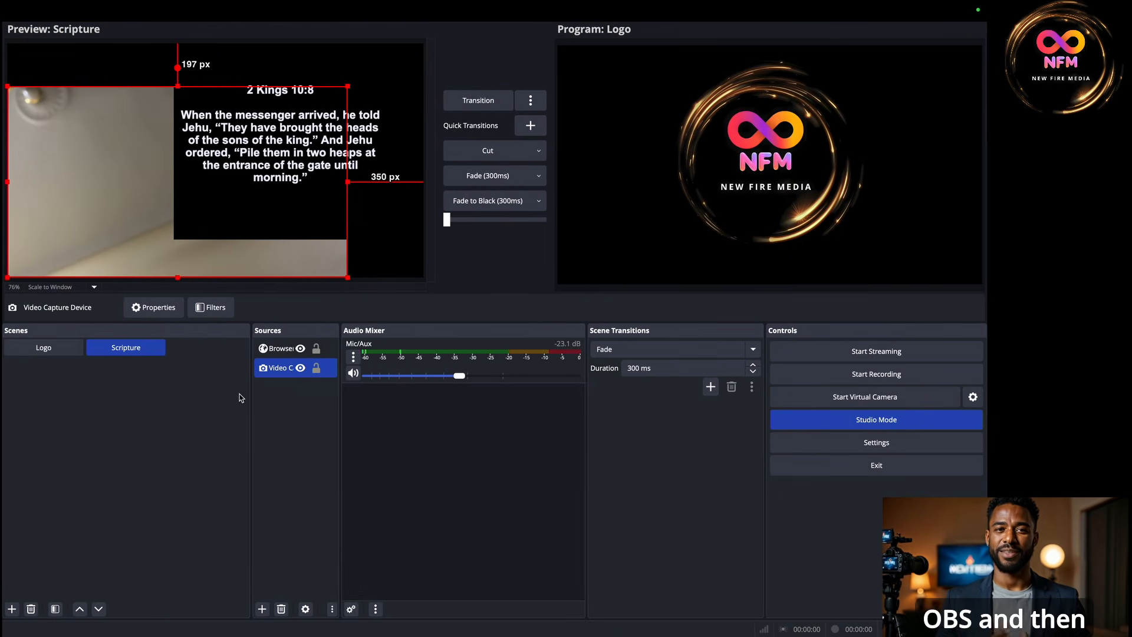
left_click(262, 608)
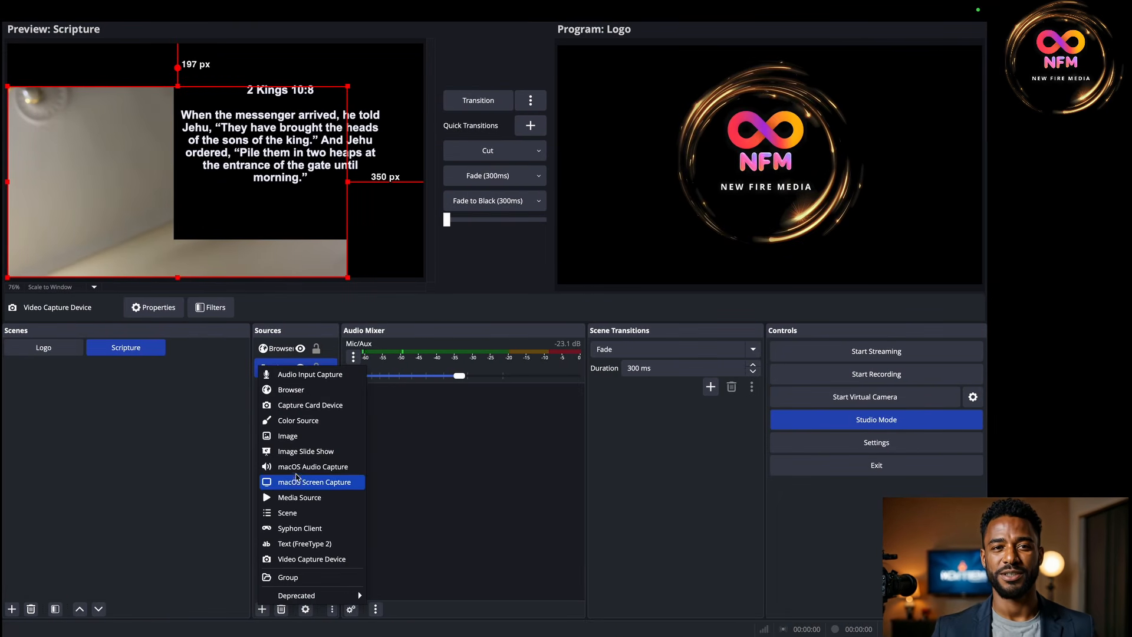
left_click(301, 437)
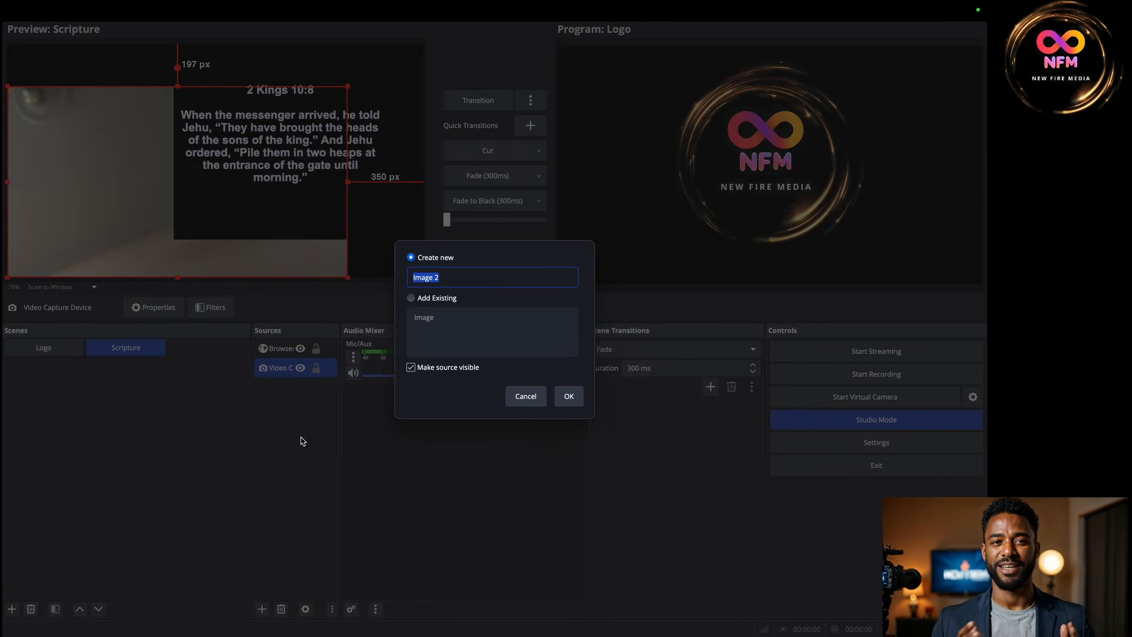
left_click(567, 396)
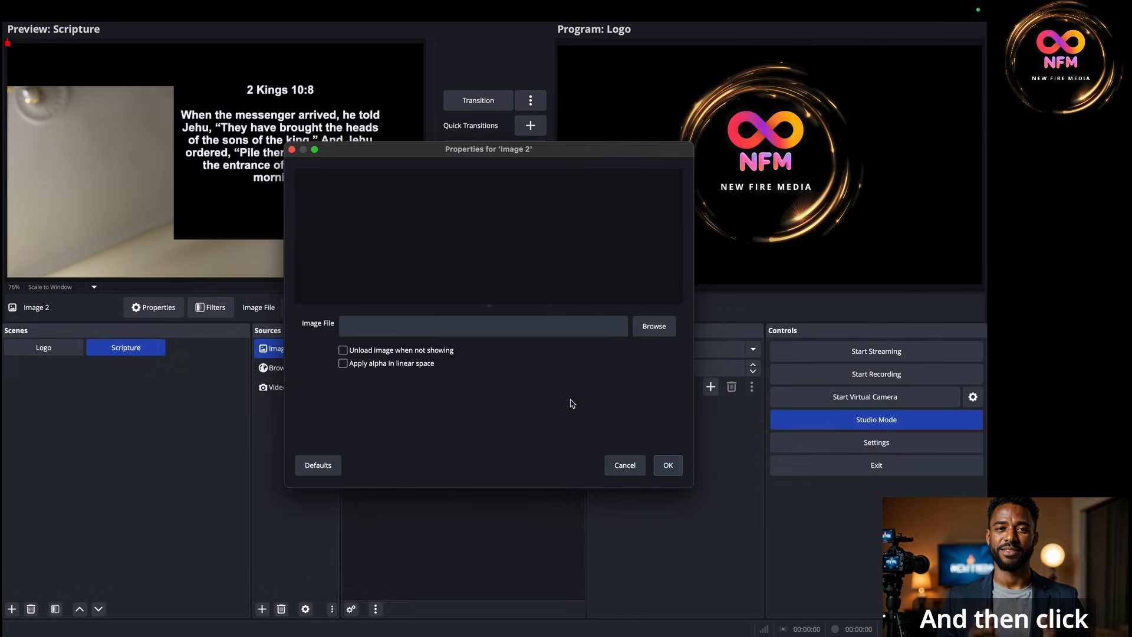
- Set the Image source's file to String and tongues part 2.png from the Downloads folder and confirm its properties
left_click(665, 332)
left_click(323, 203)
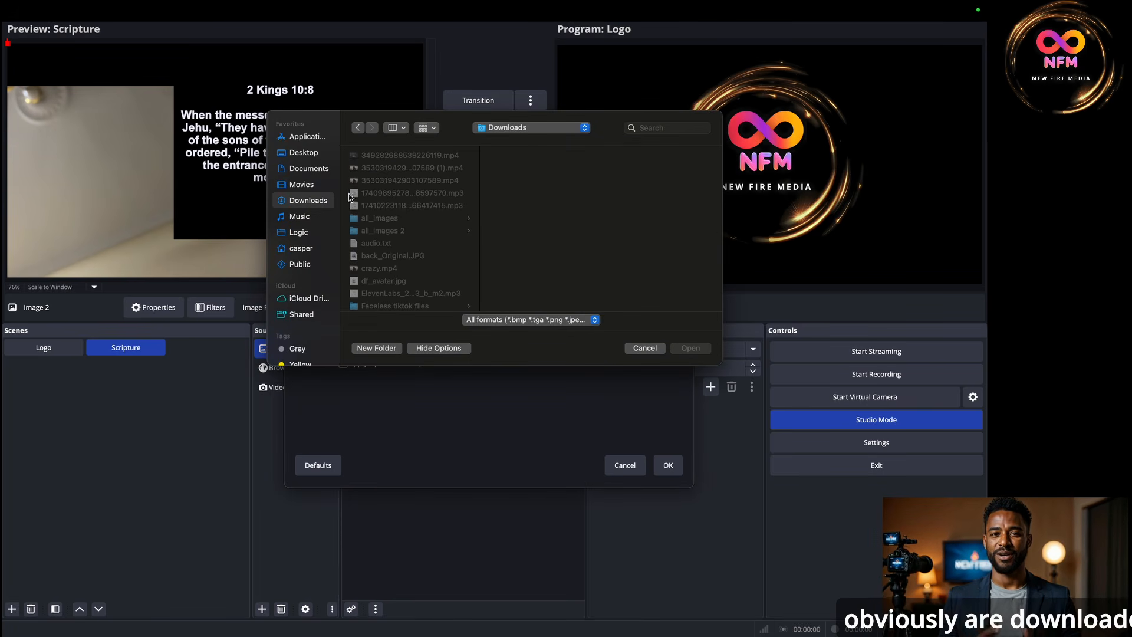
scroll(391, 240, "down", 5)
scroll(392, 240, "down", 10)
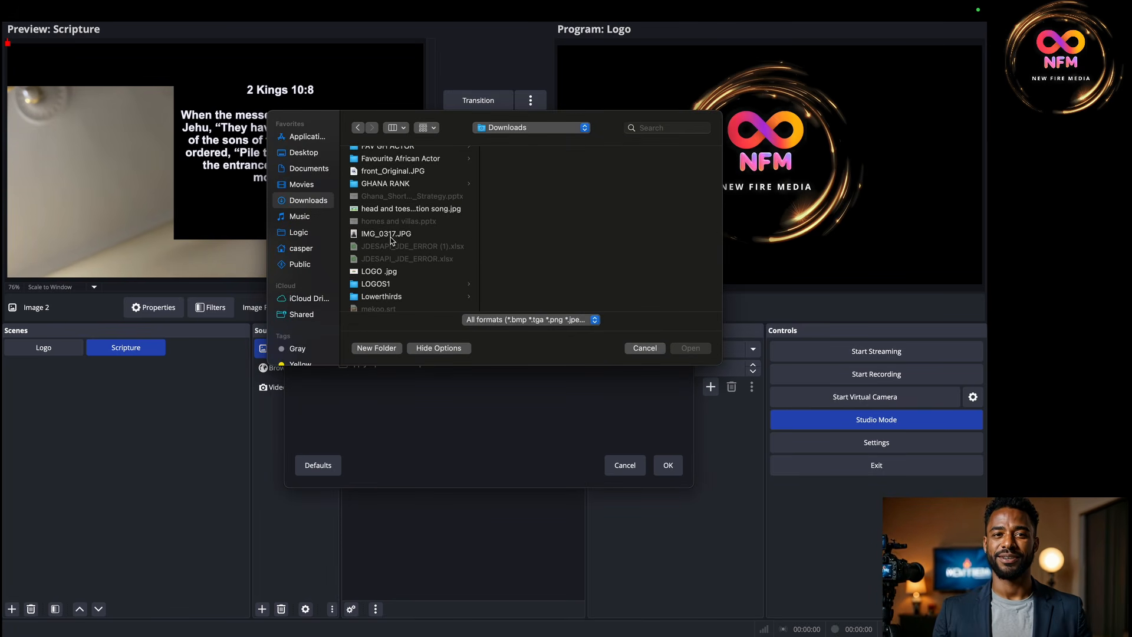
scroll(392, 240, "down", 4)
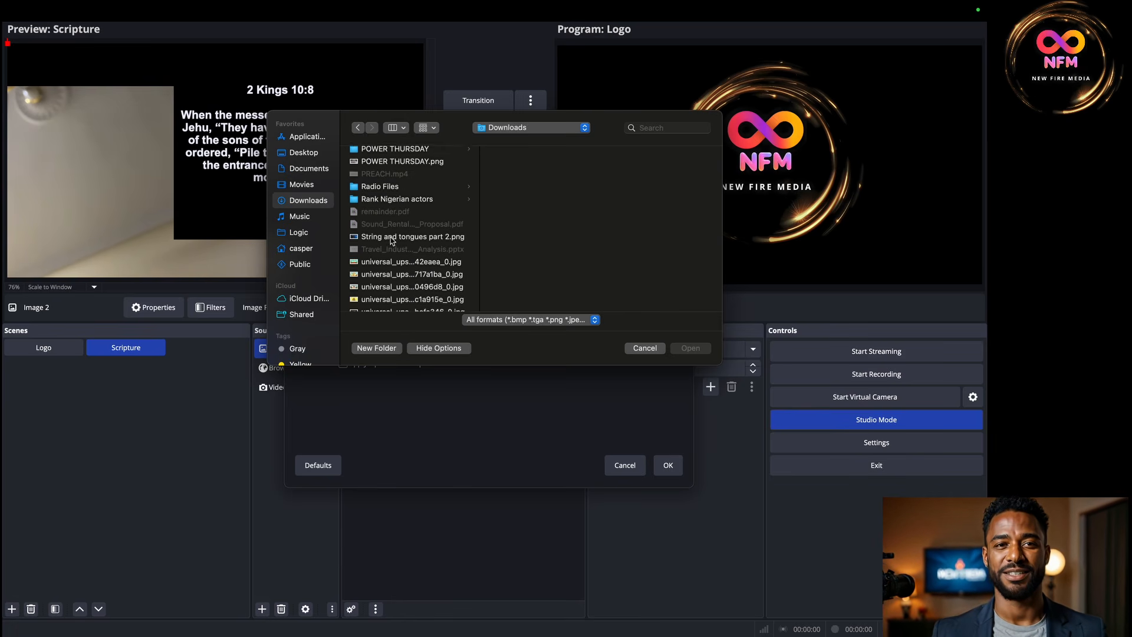
left_click(394, 200)
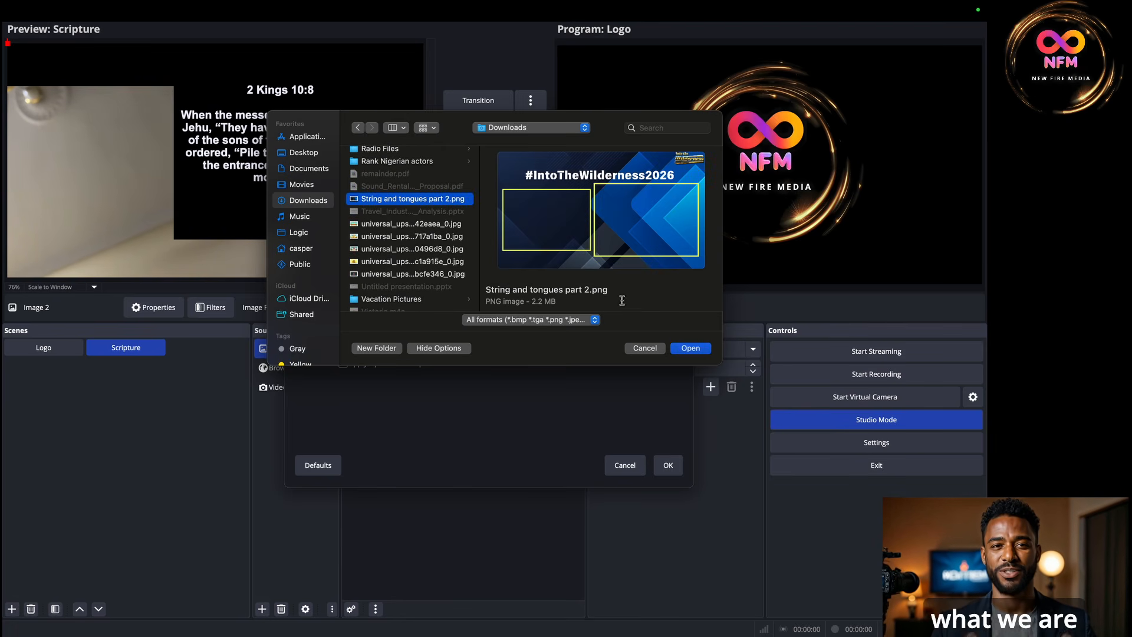
left_click(684, 349)
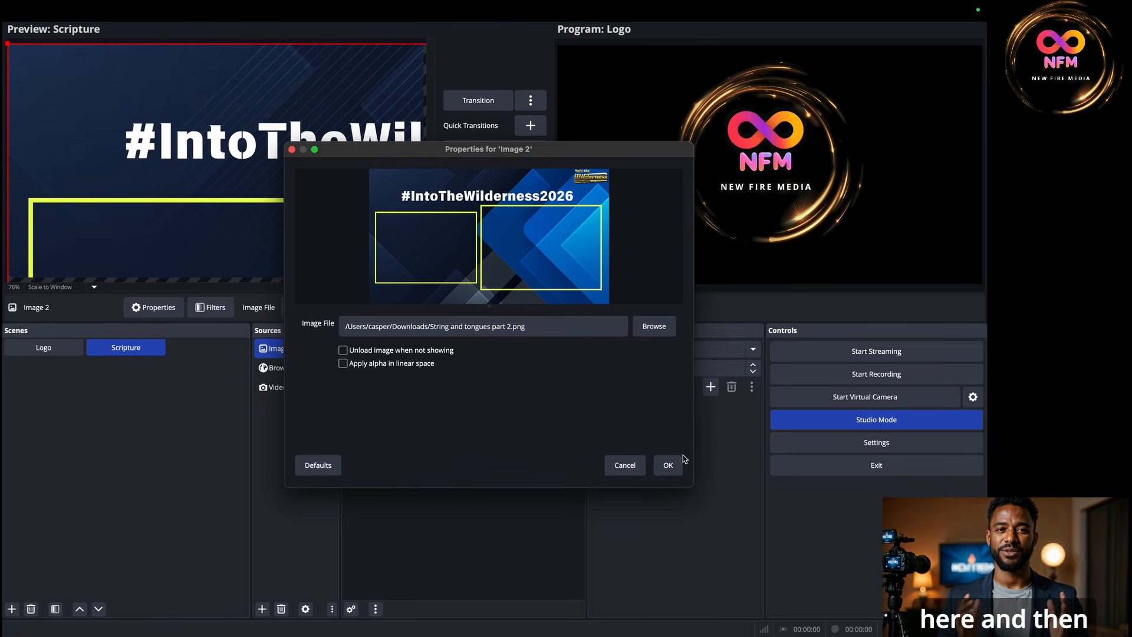
left_click(668, 466)
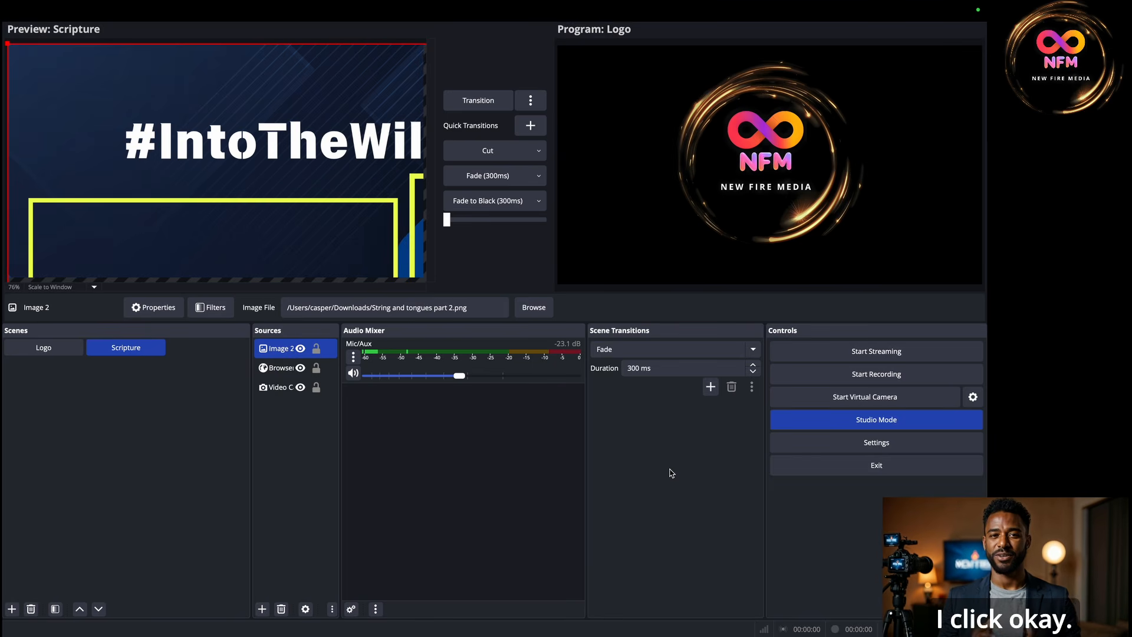
- Fit the background image source to the screen in the Scripture scene
left_click(97, 98)
right_click(94, 60)
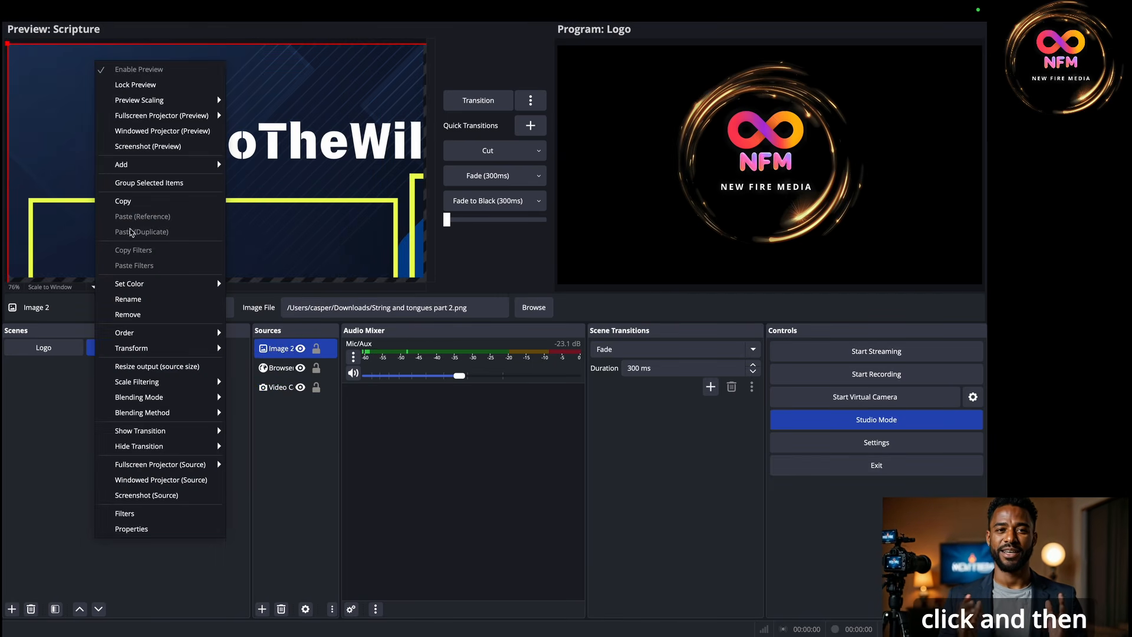
mouse_move(153, 352)
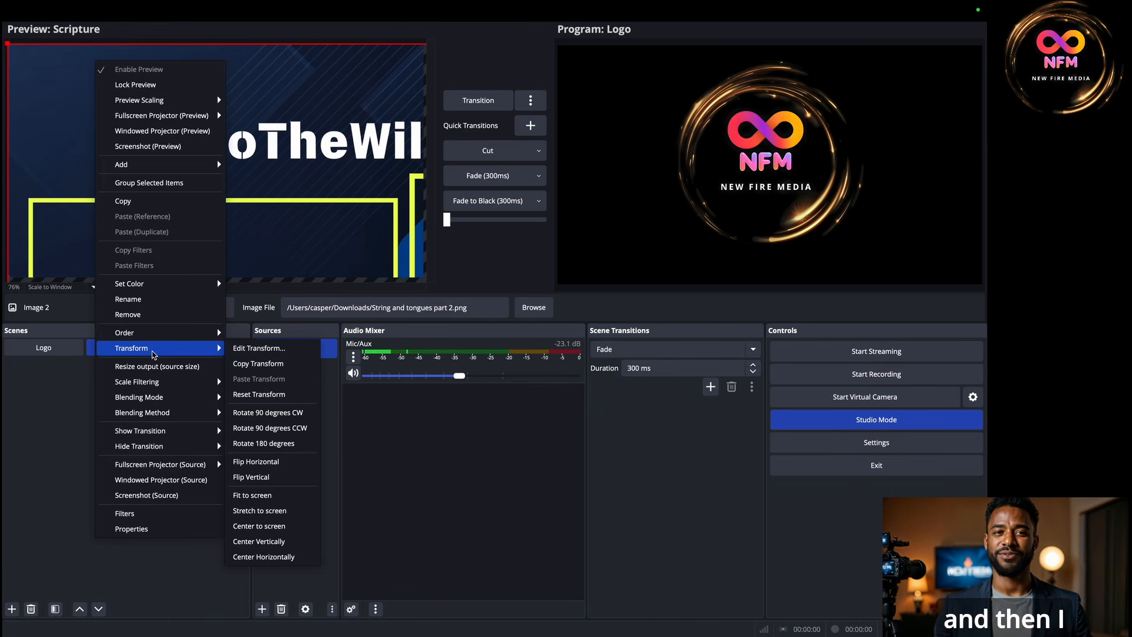
left_click(273, 500)
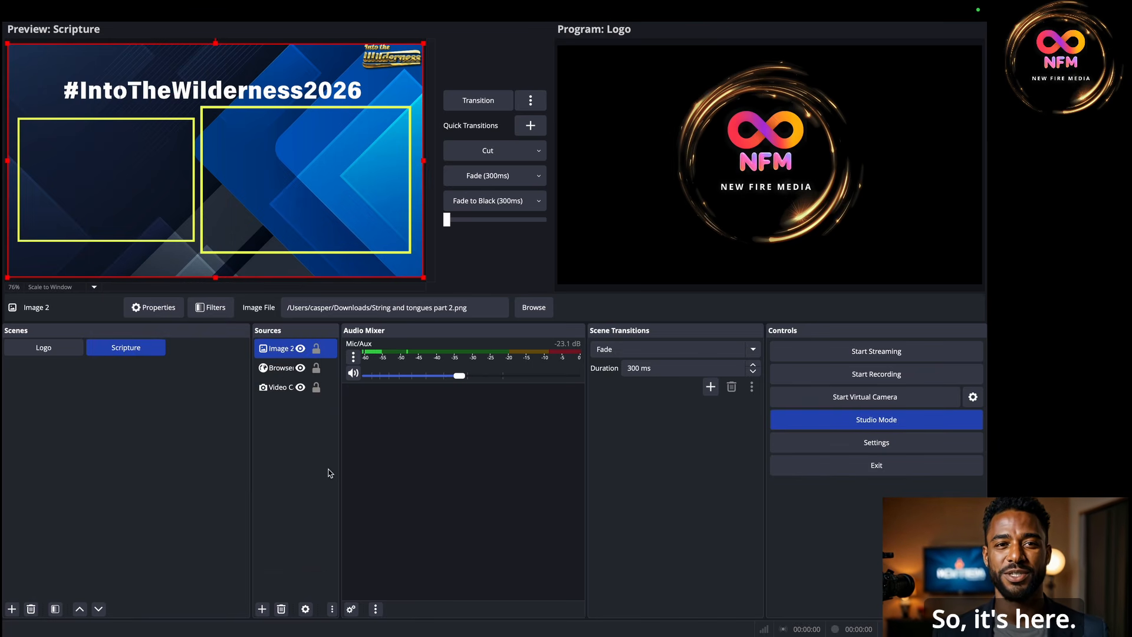
- Move the Browser source over the right yellow frame, about 252 px from the canvas top and 54 px from its right edge
left_click(283, 373)
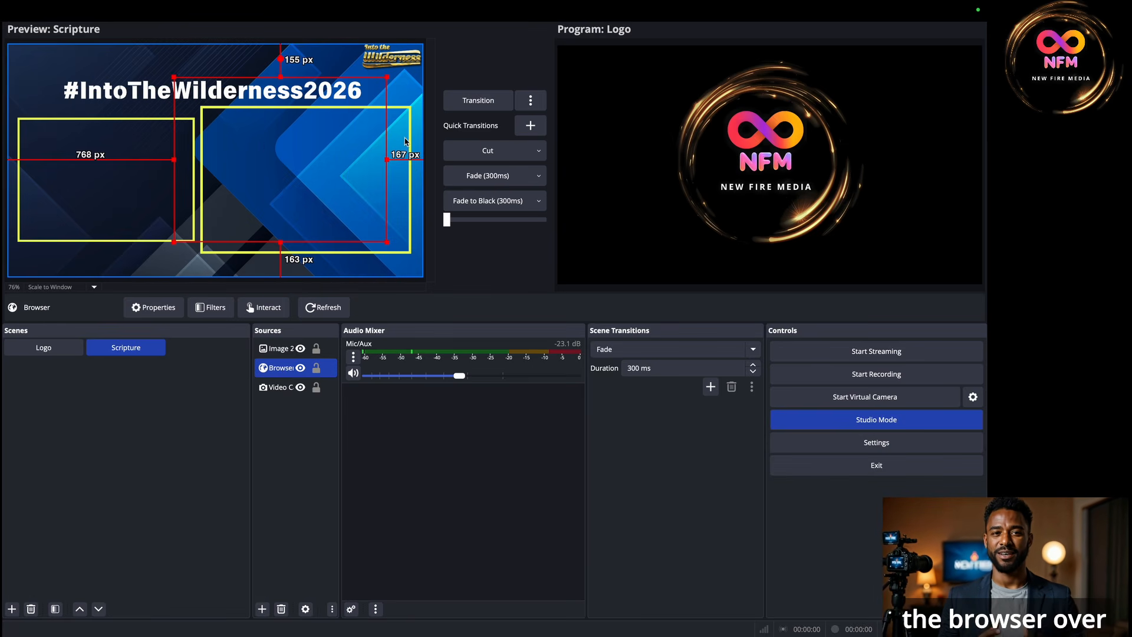
left_click_drag(374, 132, 398, 150)
left_click(373, 160)
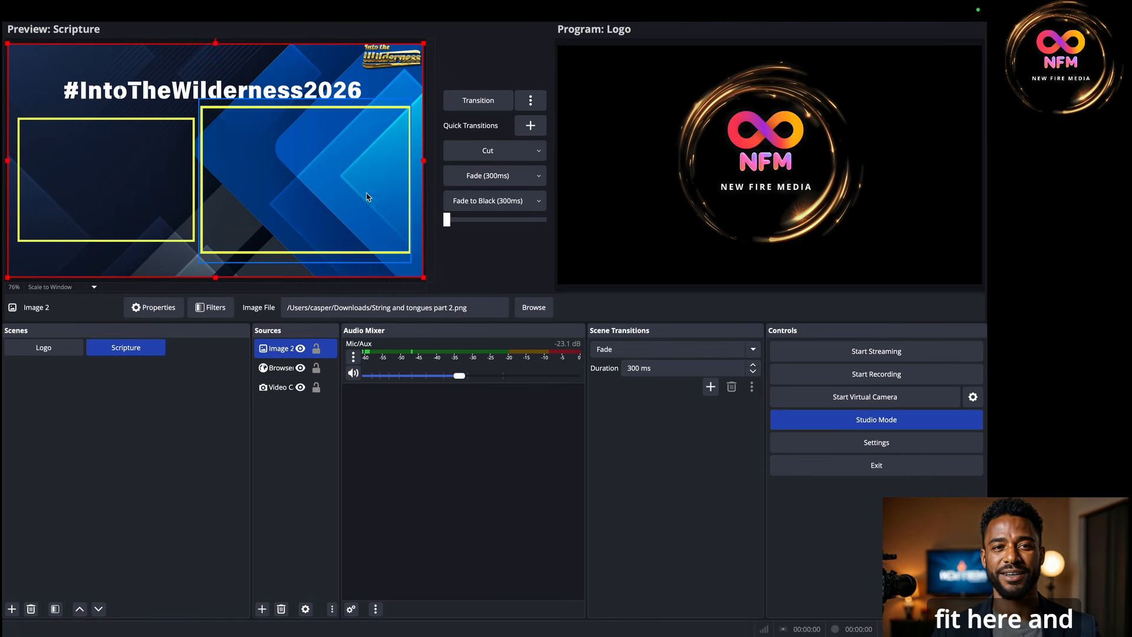
- Scale down the Video Capture Device source over the left yellow frame, about 344 px from the canvas top and 199 px from its bottom
left_click(279, 387)
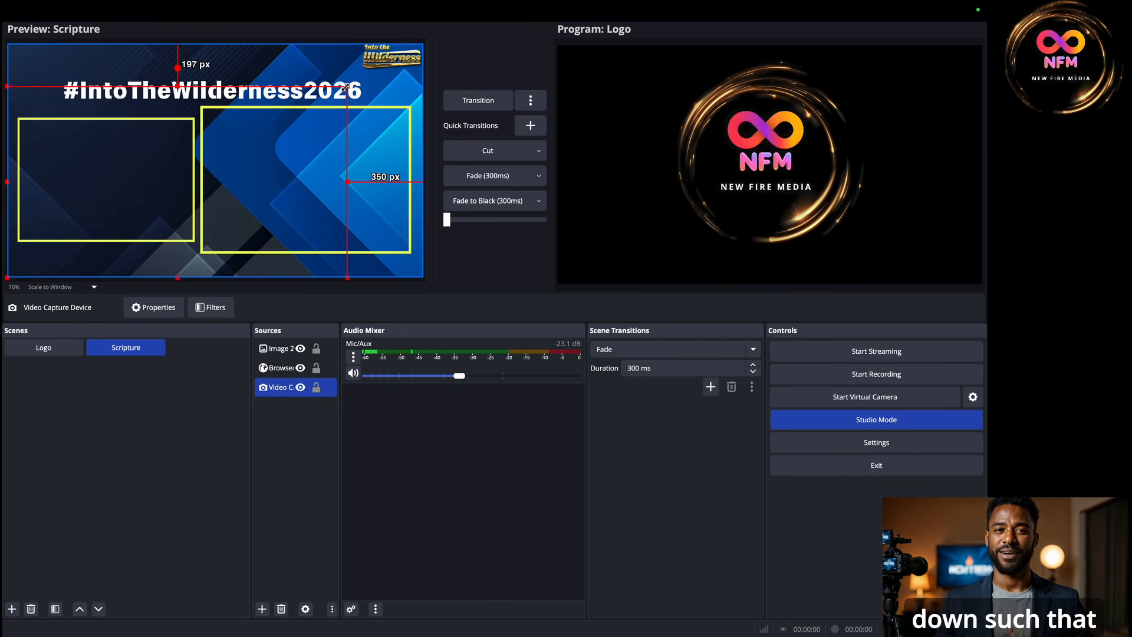
left_click_drag(346, 86, 96, 123)
left_click_drag(282, 122, 62, 171)
left_click_drag(96, 219, 90, 168)
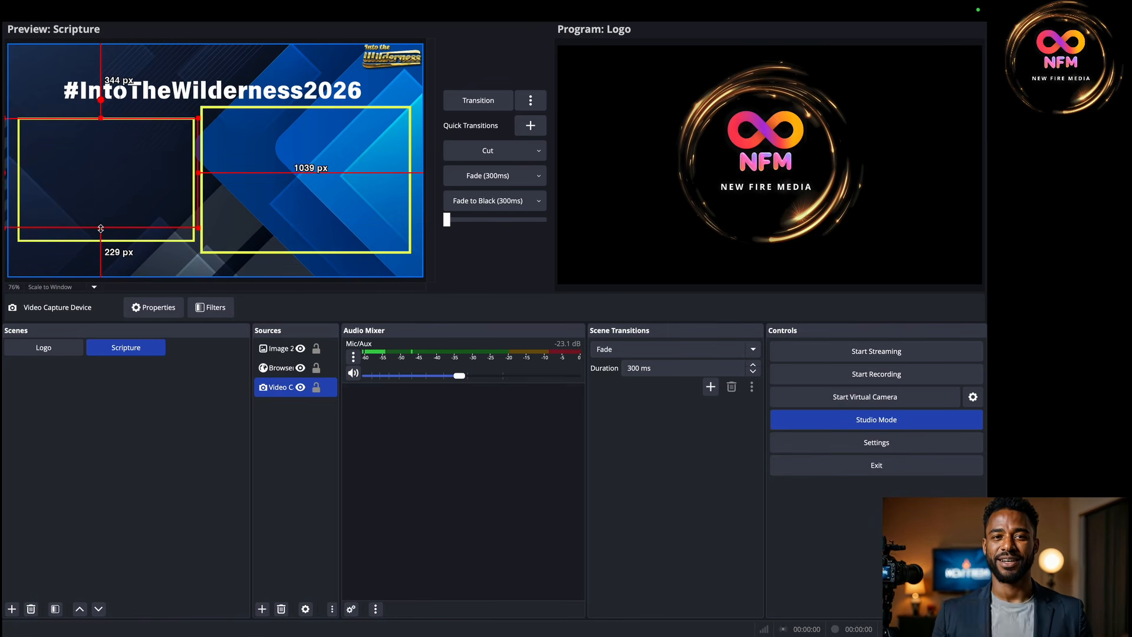
left_click_drag(100, 230, 98, 237)
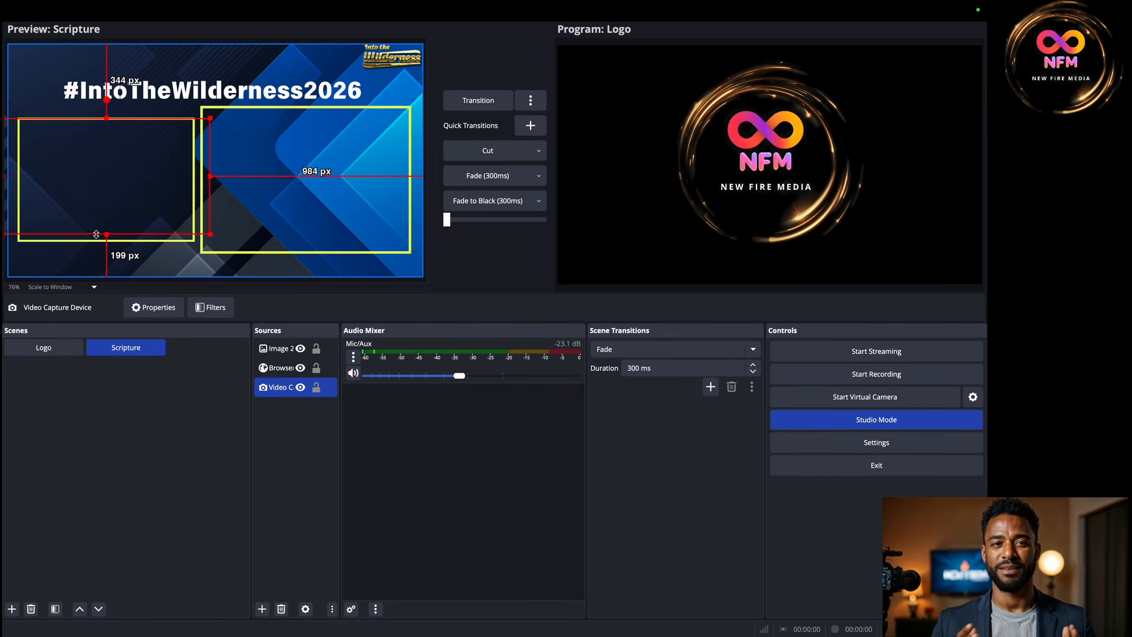
right_click(97, 237)
key("Return")
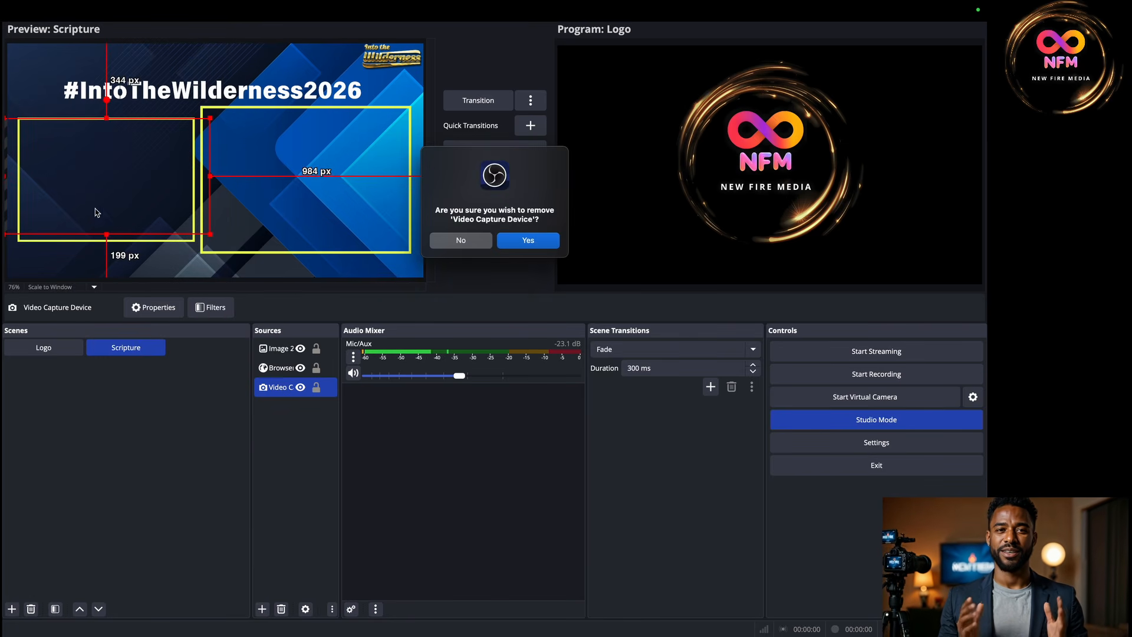
left_click(460, 241)
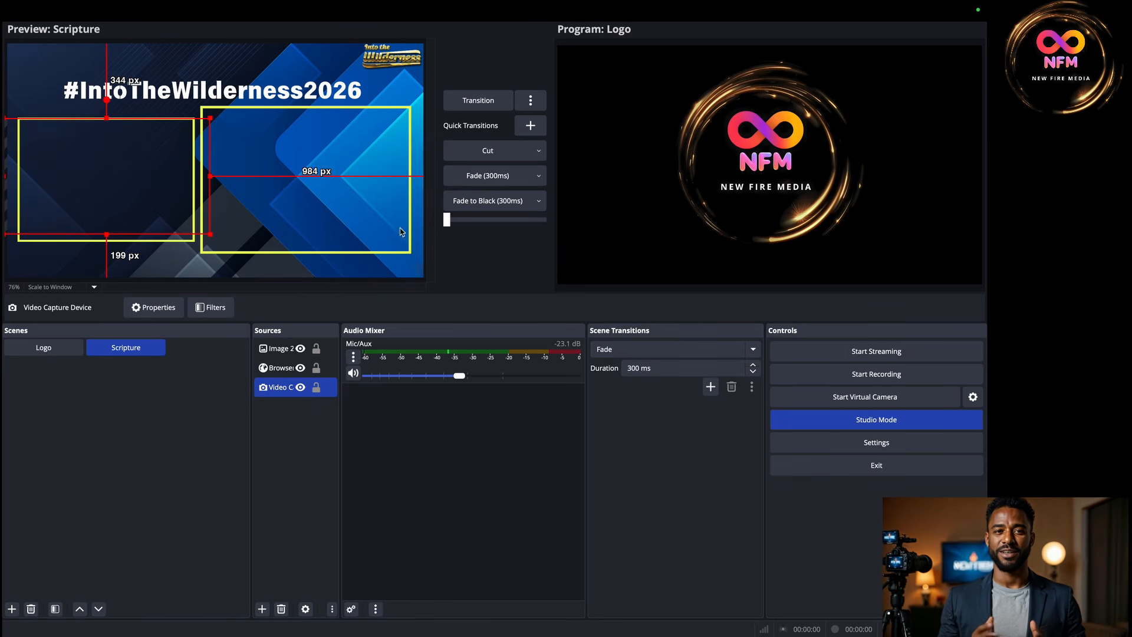
- Shrink the Video Capture Device source to sit inside the left yellow frame, about 88 px from the canvas's left edge and 440 px from its top
left_click(212, 181)
left_click(140, 182)
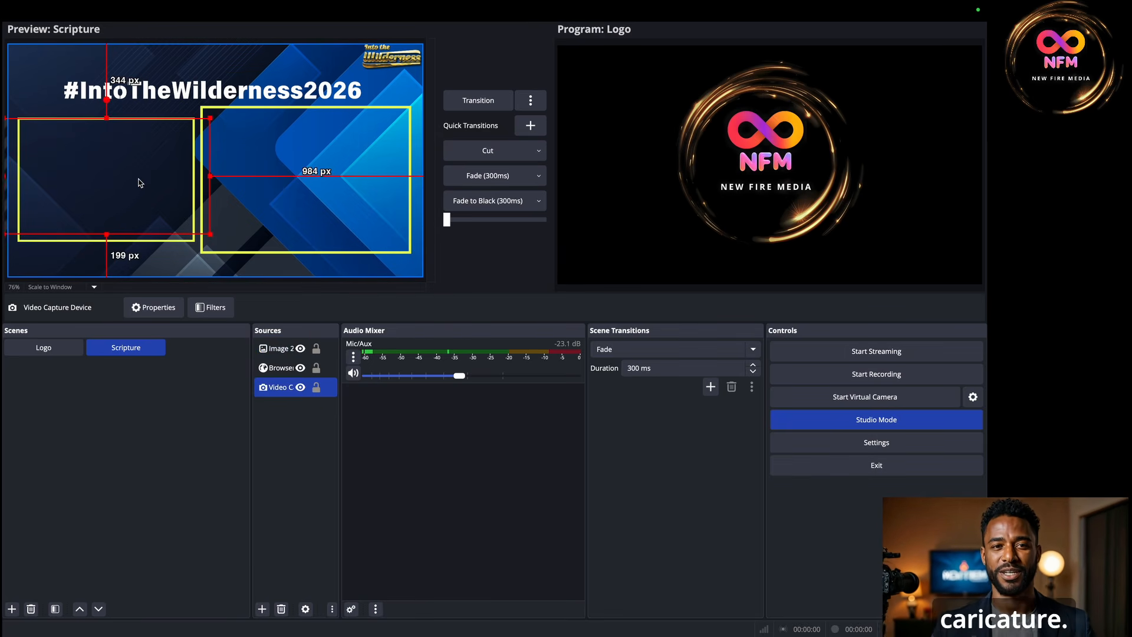
left_click_drag(209, 177, 127, 187)
left_click(312, 218)
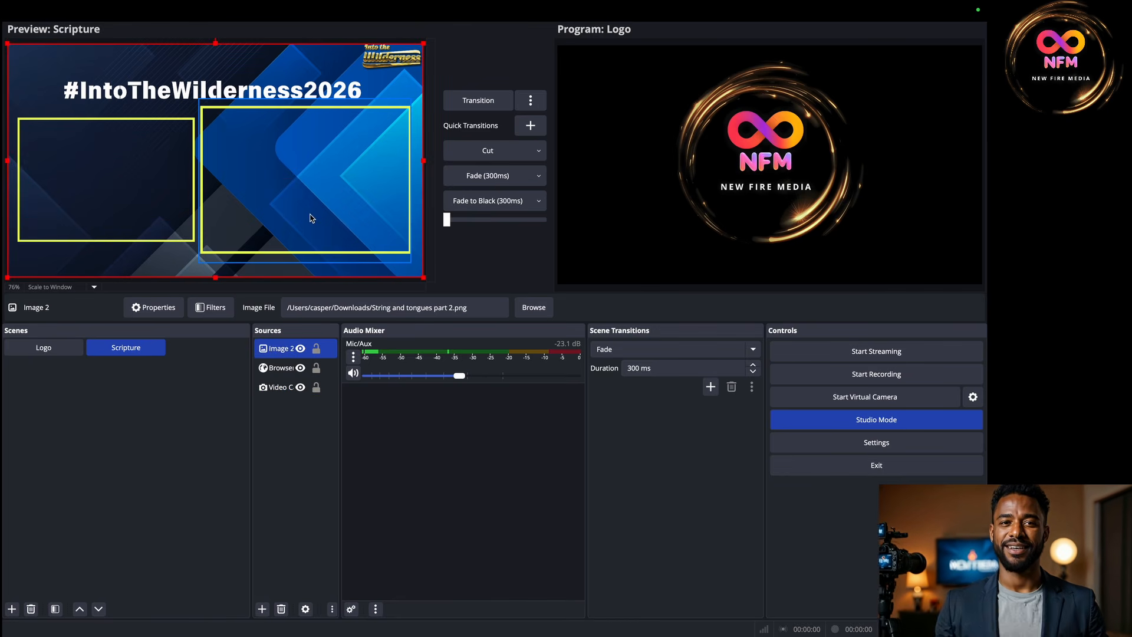
left_click(246, 158)
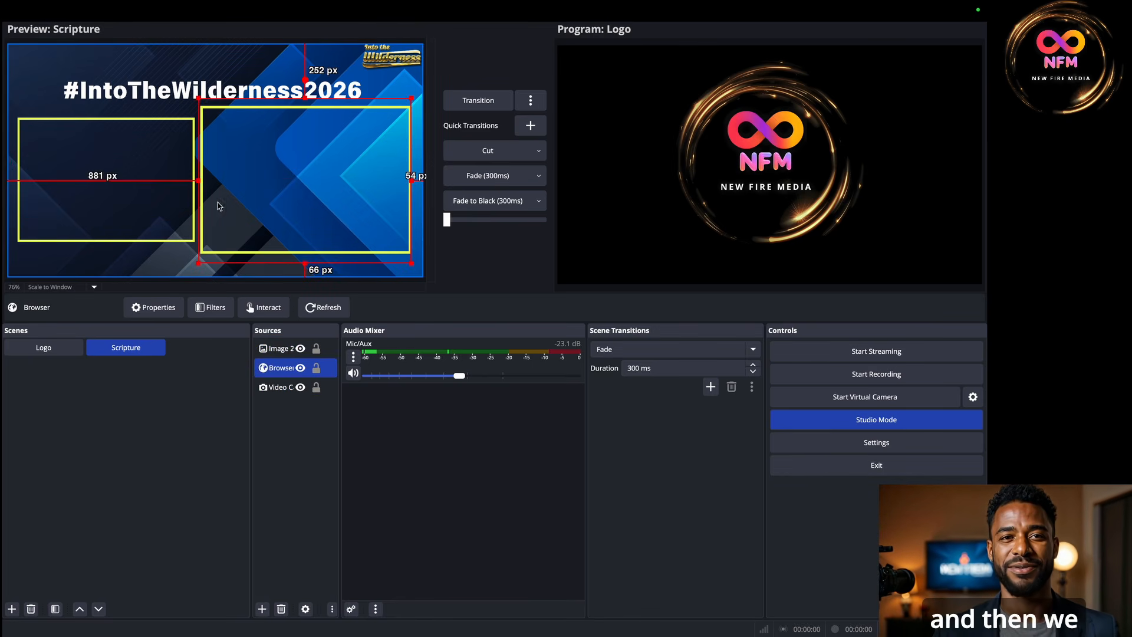
left_click(110, 176)
left_click(103, 185)
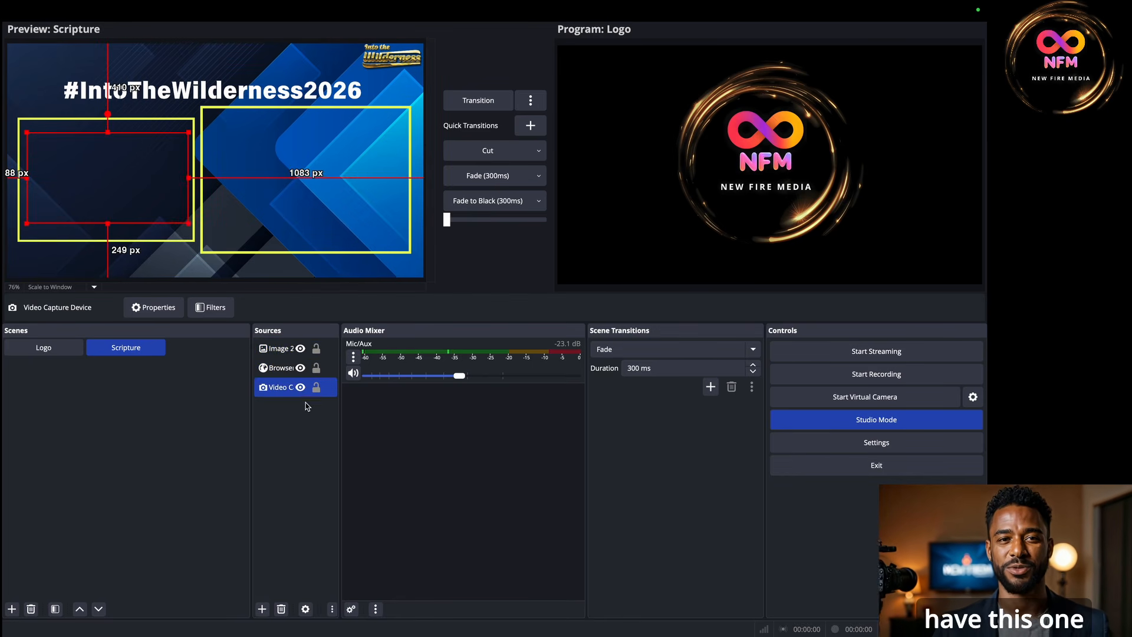
- Move the background image source below the Browser and Video Capture Device sources in the Scripture scene's stacking order
left_click(276, 356, "ctrl")
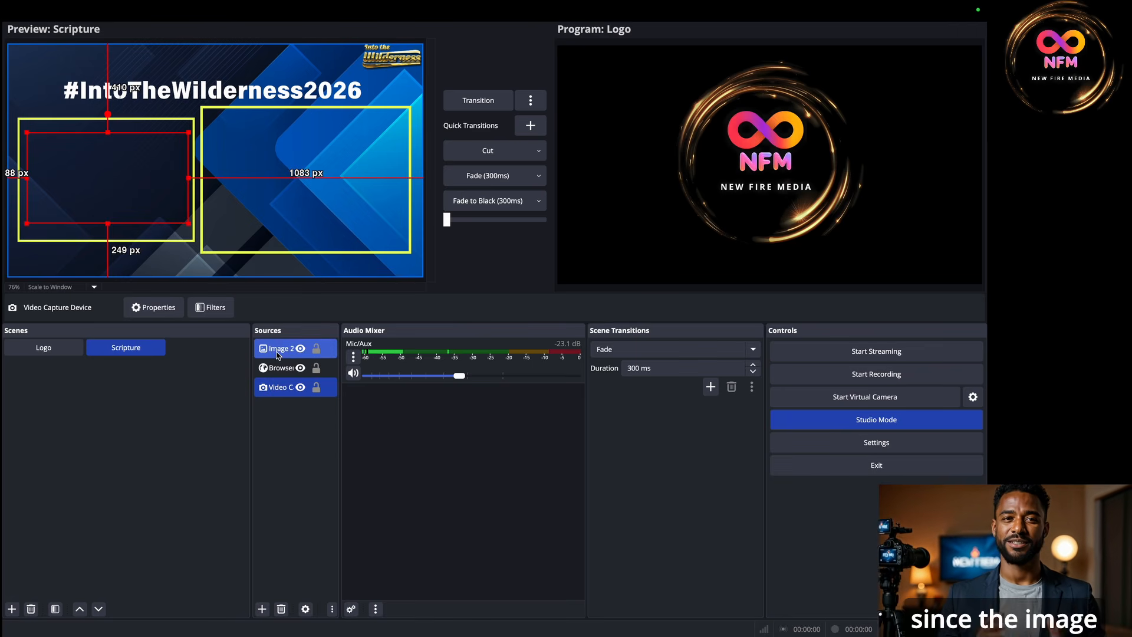
left_click(277, 353)
left_click_drag(277, 387, 273, 400)
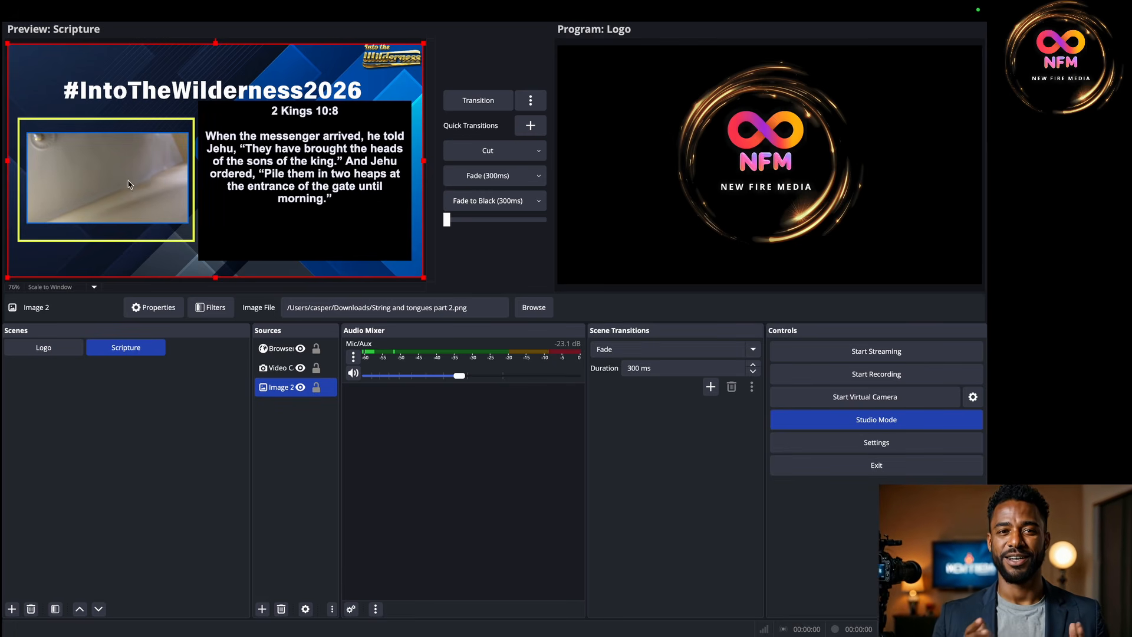
- Resize the Browser source to fit inside the right yellow frame, about 303 px from the canvas top and 137 px from its bottom
left_click(93, 174)
left_click(303, 218)
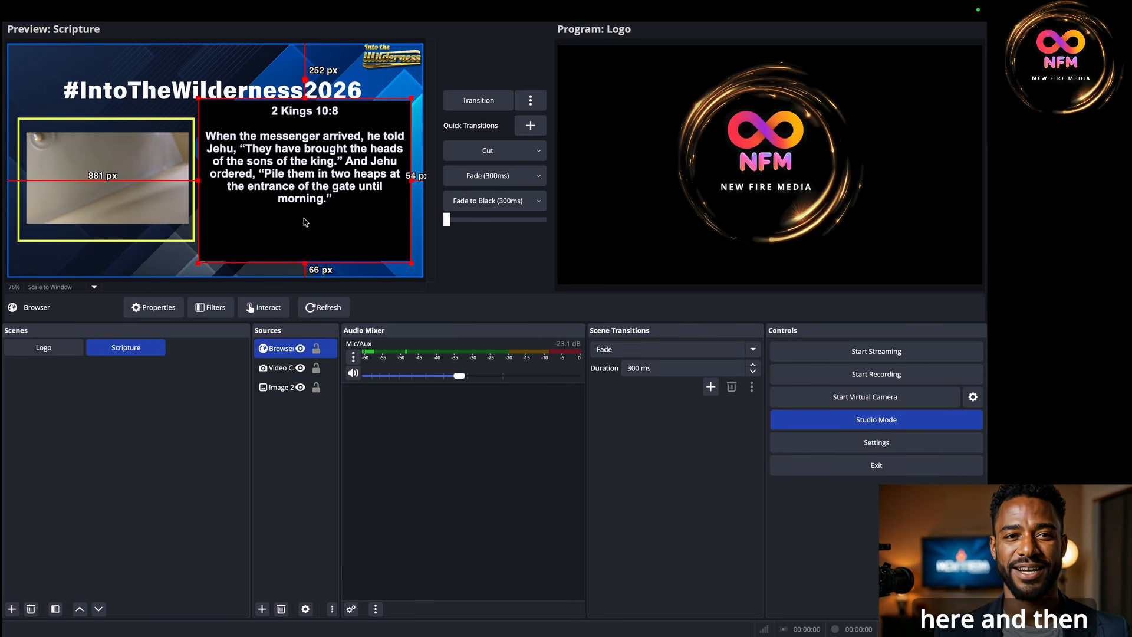
left_click_drag(410, 258, 400, 242)
left_click_drag(402, 83, 382, 108)
left_click_drag(337, 141, 353, 142)
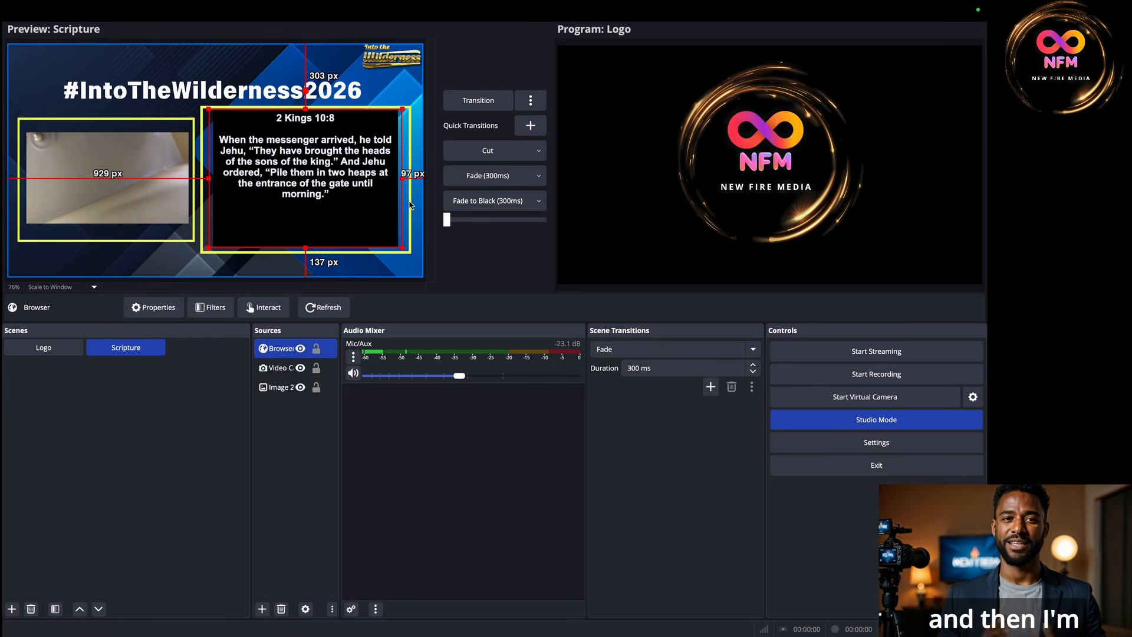
left_click(417, 220)
left_click(340, 215)
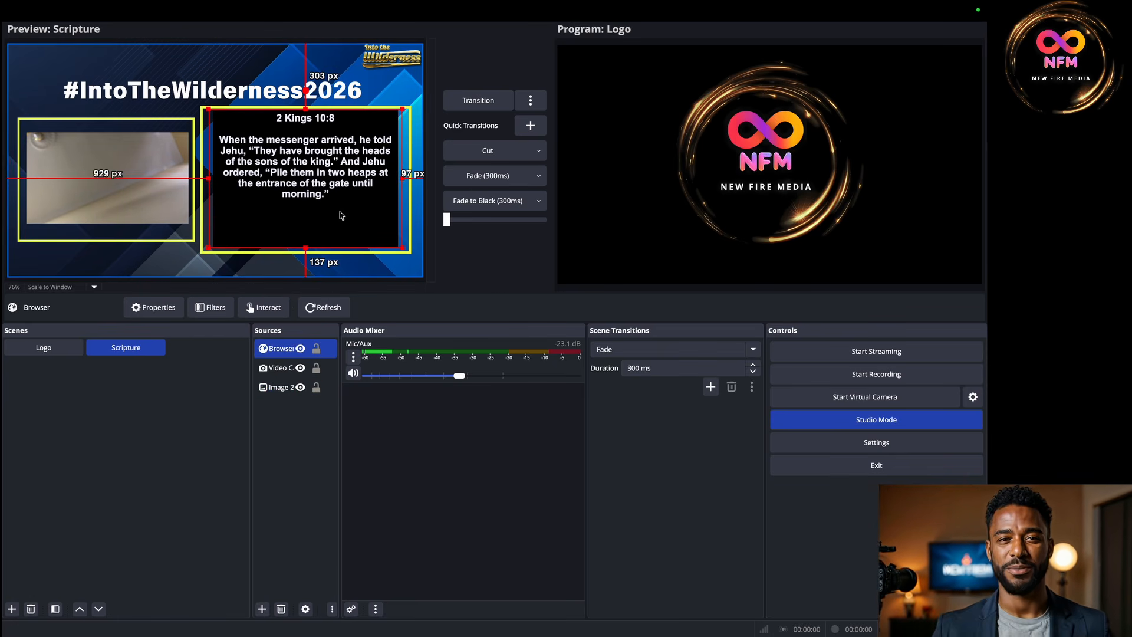
- Transition the Scripture scene to the program output, and switch to FreeShow to display Genesis 1:1 from the Berean Study Bible
left_click(158, 97)
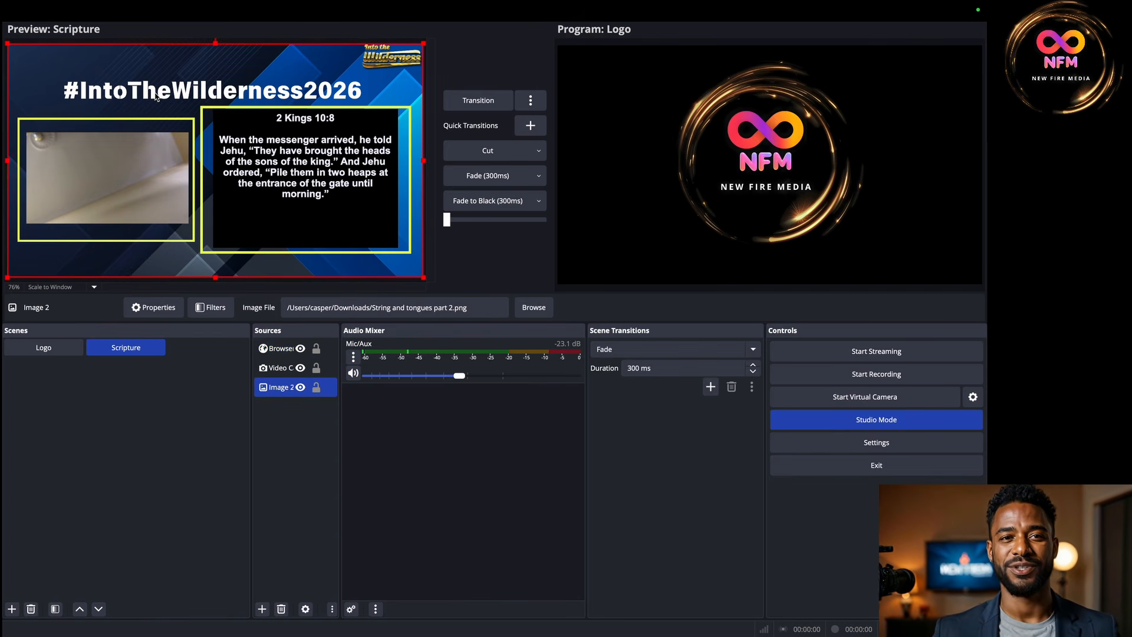
left_click(478, 101)
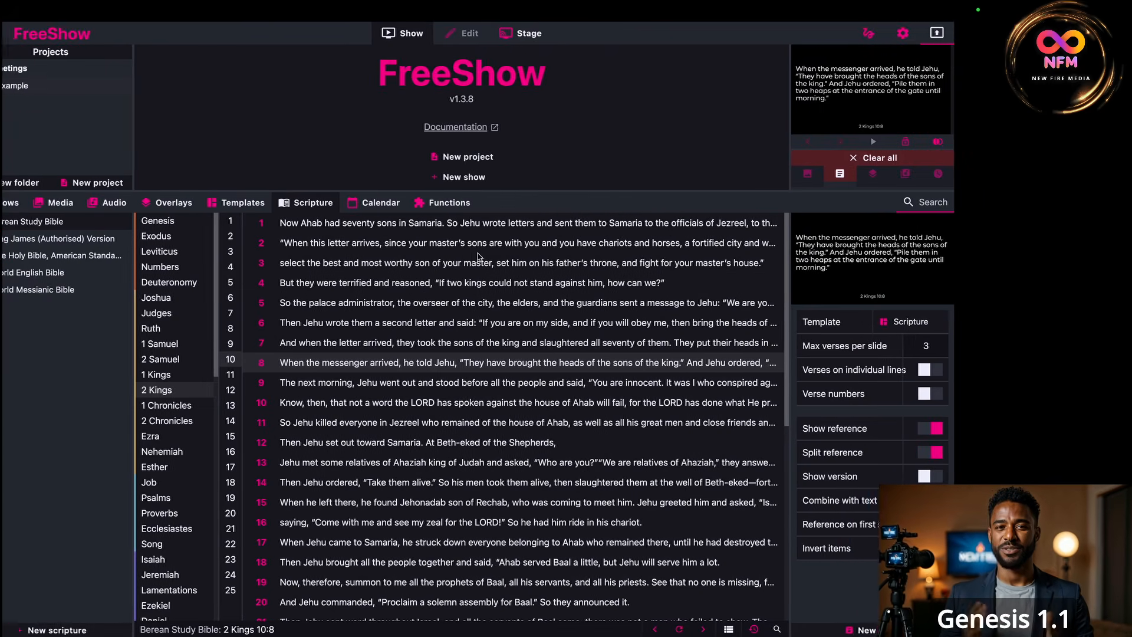
left_click(172, 227)
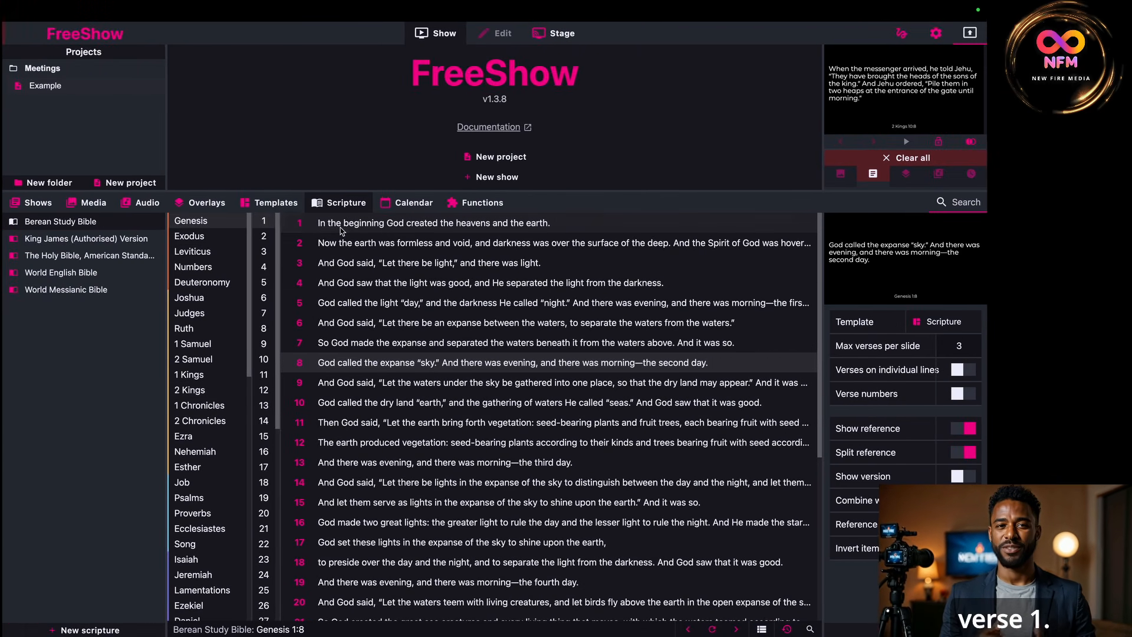
left_click(341, 231)
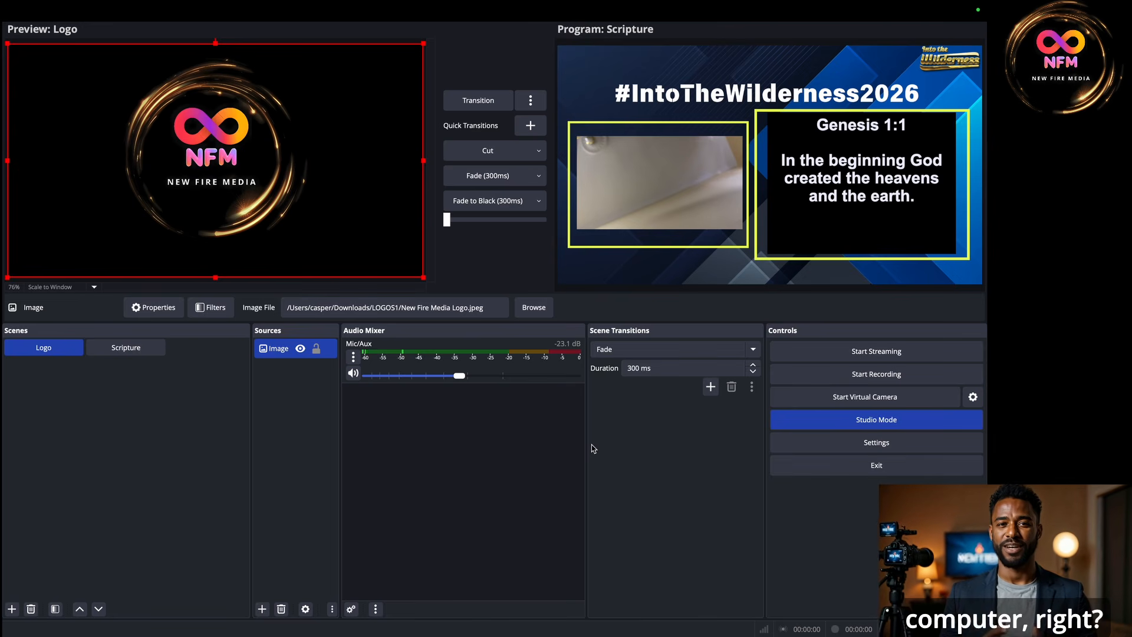
- Load the Scripture scene in the preview and examine its Browser, Video Capture Device and image sources one by one
left_click(125, 347)
left_click(277, 350)
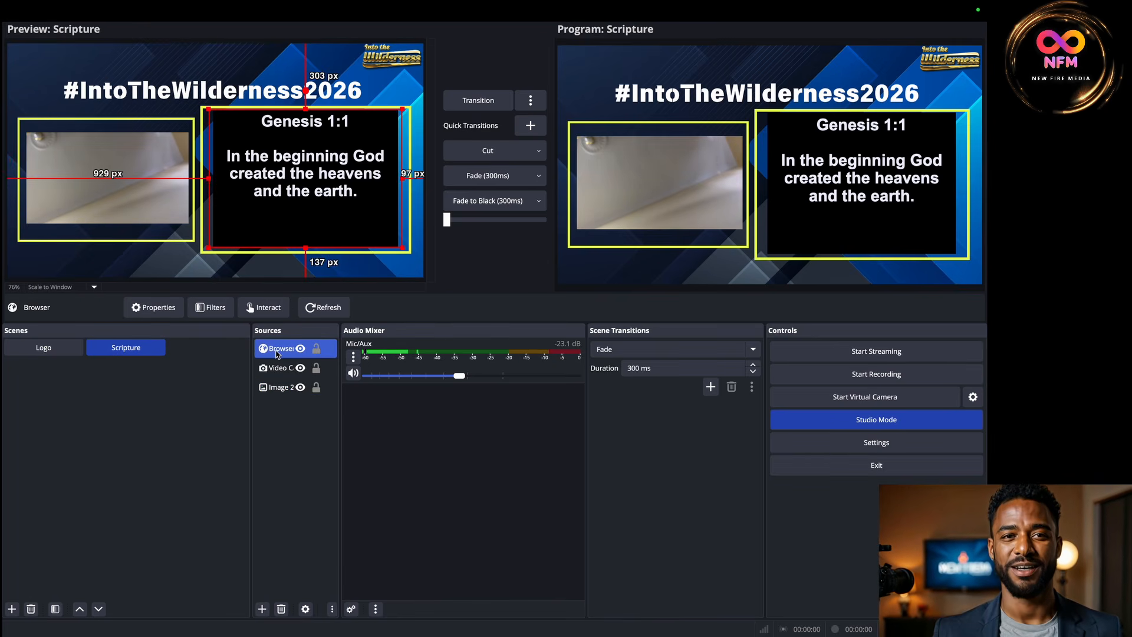
left_click(284, 369)
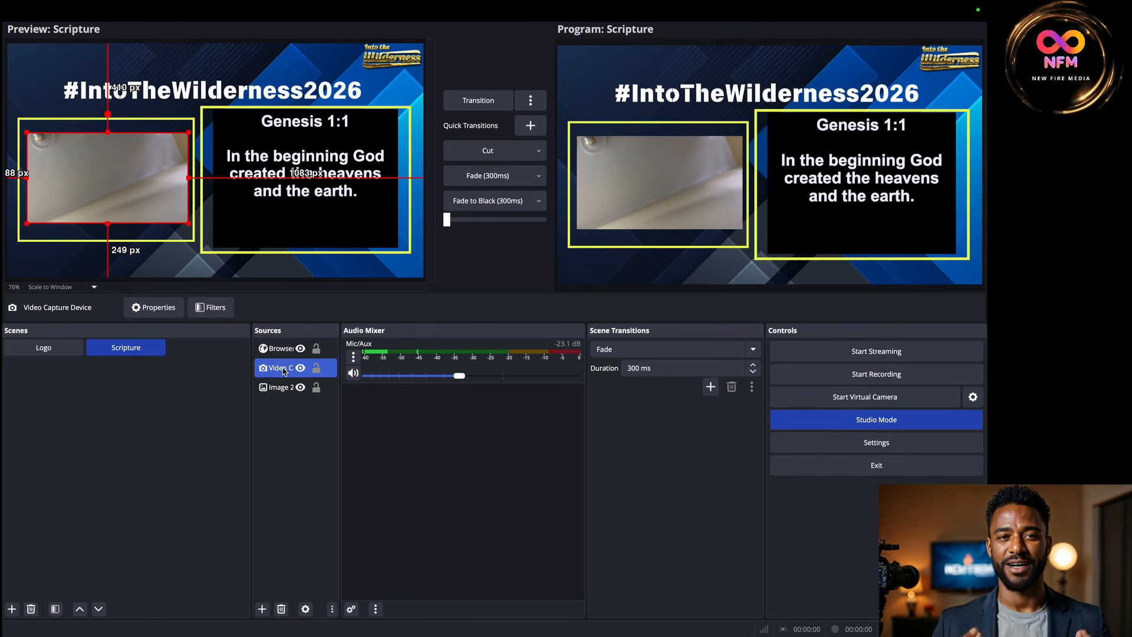
left_click(286, 388)
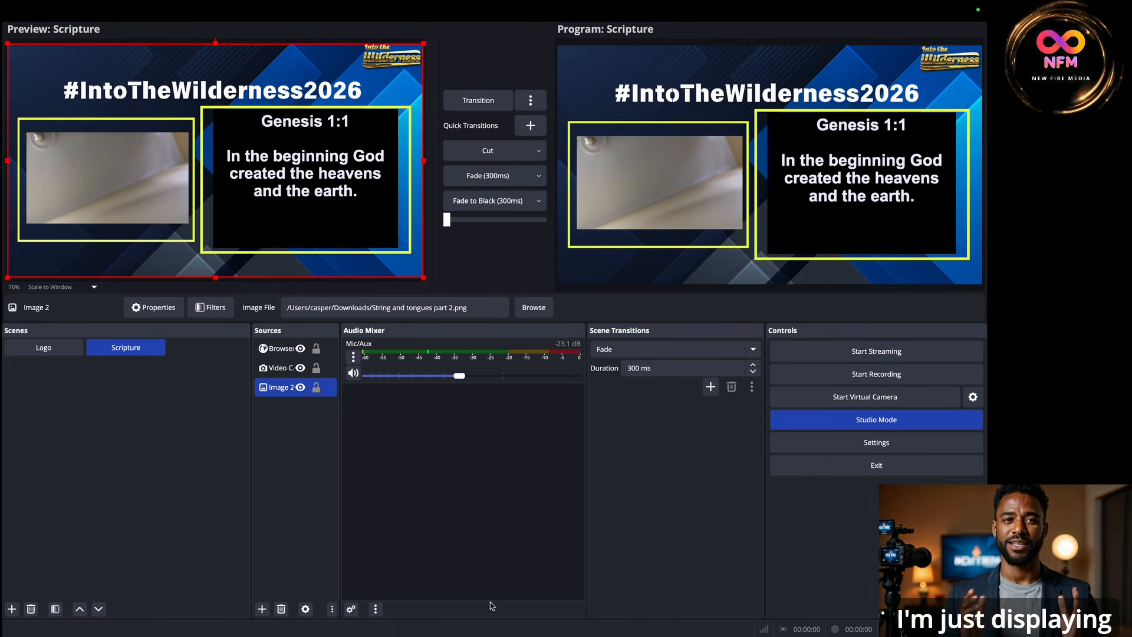